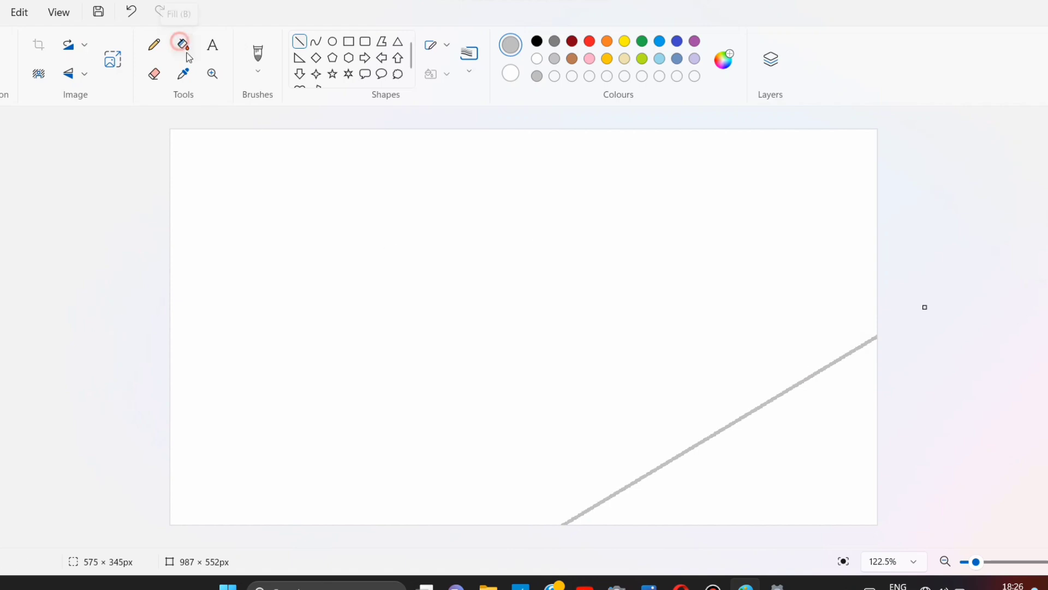
Fill the canvas area below the diagonal line with light grey
{"action": "left_click", "coordinate": [749, 452]}
{"action": "left_click", "coordinate": [724, 59]}
{"action": "key", "text": "Escape"}
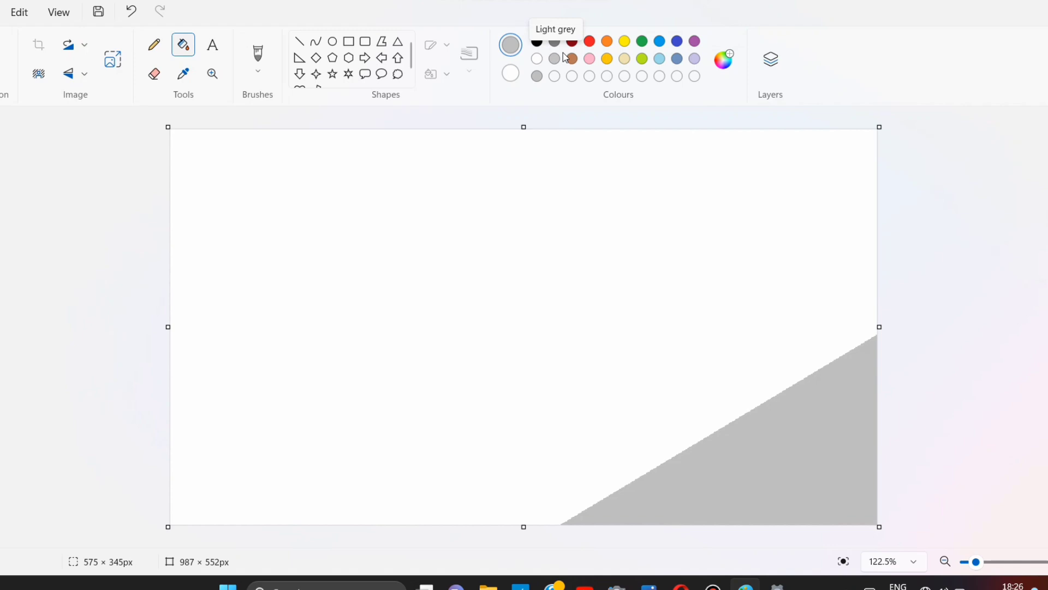
Mix a dark grey and fill the white area above the diagonal with it
{"action": "left_click", "coordinate": [724, 59]}
{"action": "left_click", "coordinate": [562, 202]}
{"action": "left_click", "coordinate": [418, 476]}
{"action": "left_click", "coordinate": [491, 328]}
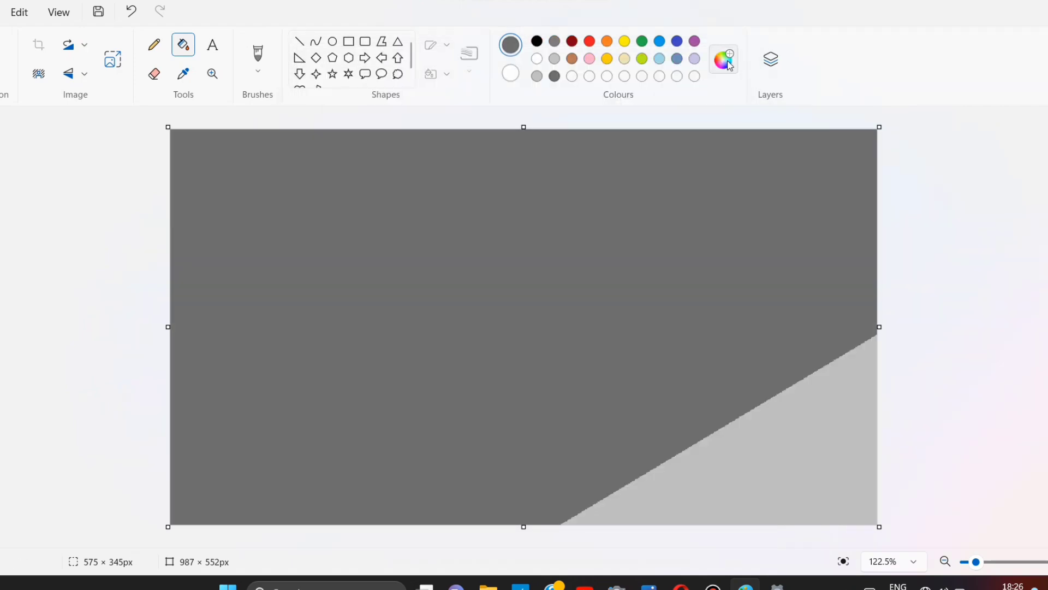
Try dark grey #454545 as the drawing colour and undo the dark grey fill
{"action": "left_click", "coordinate": [730, 65]}
{"action": "left_click", "coordinate": [724, 59]}
{"action": "left_click", "coordinate": [566, 235]}
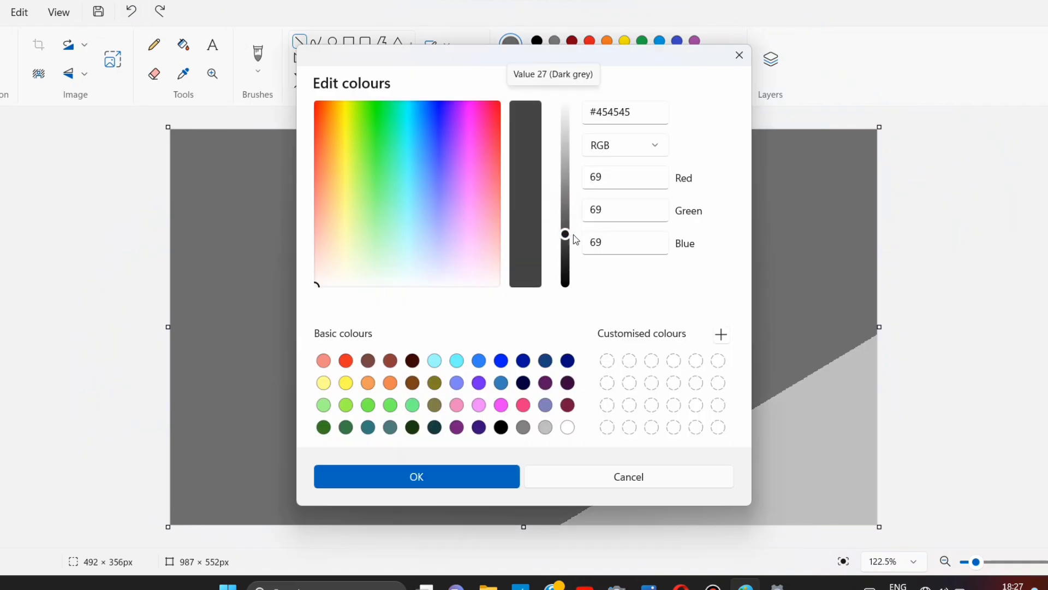
{"action": "left_click", "coordinate": [437, 476]}
{"action": "left_click", "coordinate": [131, 11]}
Mix a grey slightly darker than the lower corner's and fill the whole area above the first diagonal
{"action": "left_click", "coordinate": [721, 60]}
{"action": "mouse_move", "coordinate": [566, 213]}
{"action": "left_mouse_down"}
{"action": "mouse_move", "coordinate": [568, 164]}
{"action": "mouse_move", "coordinate": [567, 193]}
{"action": "left_mouse_up"}
{"action": "left_click", "coordinate": [475, 476]}
{"action": "left_click", "coordinate": [183, 45]}
{"action": "left_click", "coordinate": [264, 131]}
Mix a medium grey, draw a second diagonal of about 848 × 574 px, and fill the area above it
{"action": "left_click", "coordinate": [722, 60]}
{"action": "left_click", "coordinate": [459, 476]}
{"action": "left_click", "coordinate": [300, 41]}
{"action": "mouse_move", "coordinate": [790, 175]}
{"action": "left_mouse_down"}
{"action": "mouse_move", "coordinate": [339, 549]}
{"action": "mouse_move", "coordinate": [888, 144]}
{"action": "mouse_move", "coordinate": [946, 138]}
{"action": "left_mouse_up"}
{"action": "left_click", "coordinate": [183, 45]}
{"action": "left_click", "coordinate": [266, 185]}
Mix a darker grey, draw a third diagonal of about 923 × 694 px, and fill the area above it
{"action": "left_click", "coordinate": [724, 60]}
{"action": "left_click_drag", "start_coordinate": [565, 193], "coordinate": [566, 215]}
{"action": "left_click", "coordinate": [493, 475]}
{"action": "left_click", "coordinate": [300, 41]}
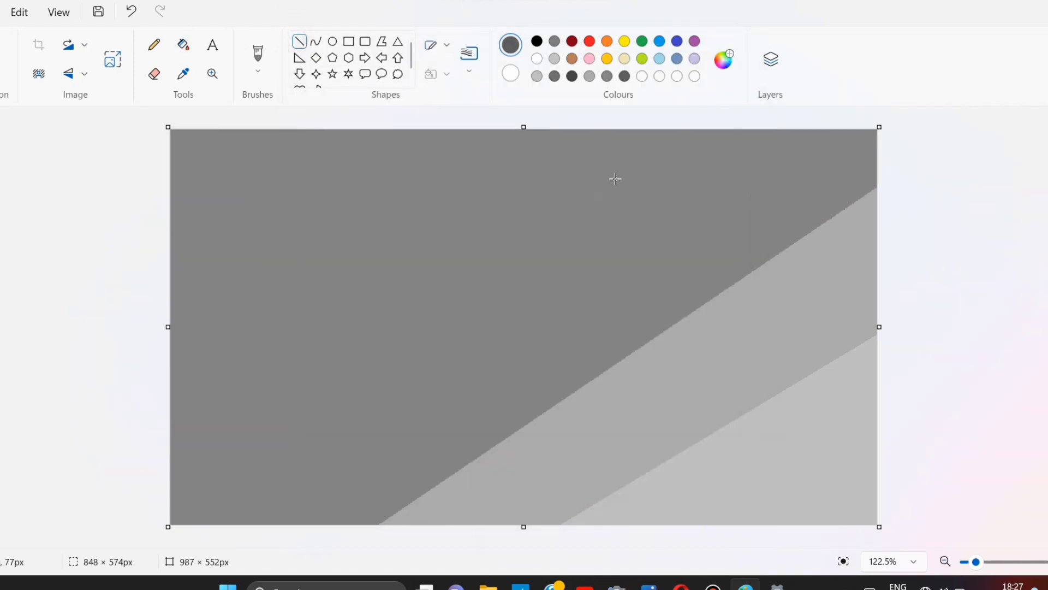
{"action": "mouse_move", "coordinate": [623, 173]}
{"action": "left_mouse_down"}
{"action": "mouse_move", "coordinate": [154, 586]}
{"action": "mouse_move", "coordinate": [815, 88]}
{"action": "left_mouse_up"}
{"action": "left_click_drag", "start_coordinate": [601, 250], "coordinate": [587, 245]}
{"action": "left_click", "coordinate": [182, 45]}
{"action": "left_click", "coordinate": [268, 164]}
Mix a very dark grey, draw a fourth diagonal of about 762 × 590 px, and fill the upper-left corner beyond it
{"action": "left_click", "coordinate": [736, 67]}
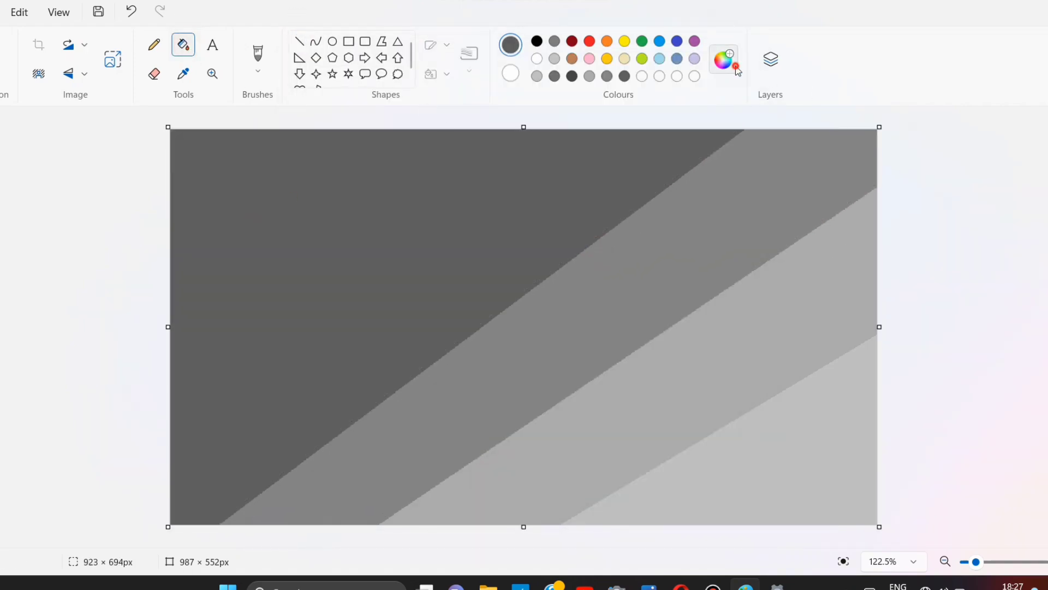
{"action": "left_click", "coordinate": [487, 519]}
{"action": "left_click", "coordinate": [300, 41]}
{"action": "mouse_move", "coordinate": [454, 154]}
{"action": "left_mouse_down"}
{"action": "mouse_move", "coordinate": [95, 460]}
{"action": "mouse_move", "coordinate": [646, 42]}
{"action": "left_mouse_up"}
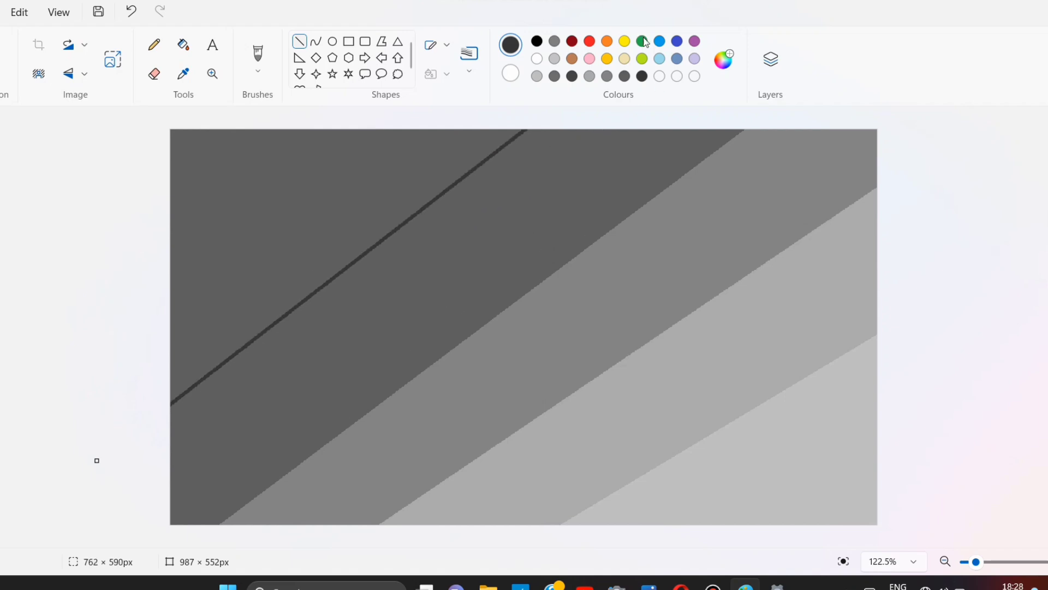
{"action": "left_click", "coordinate": [183, 44]}
{"action": "left_click", "coordinate": [236, 196]}
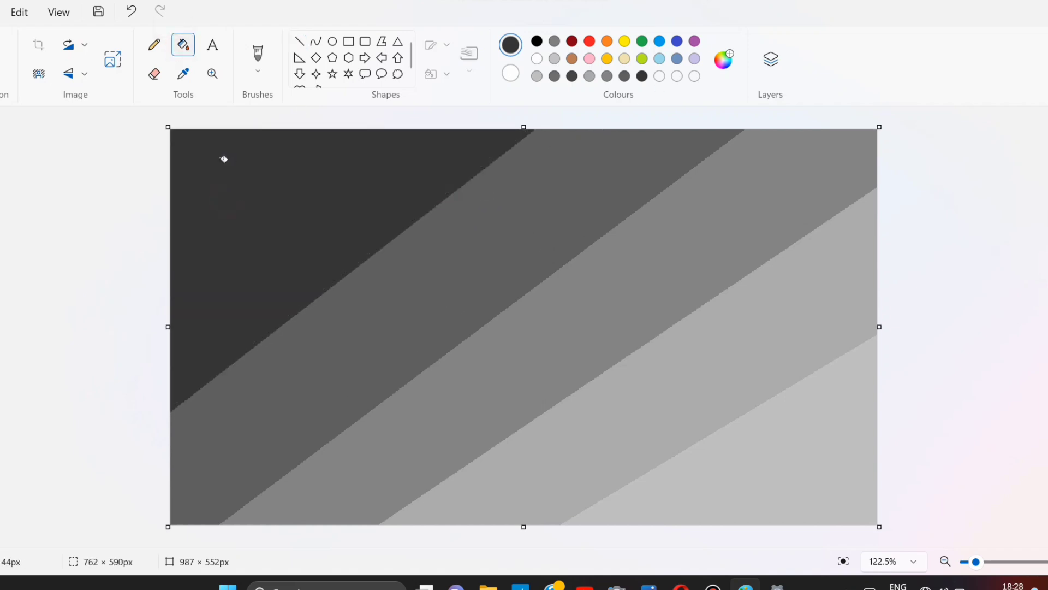
Resize the image in pixels to a width of 1, keeping the height at 552 without locking the aspect ratio
{"action": "left_click", "coordinate": [112, 59]}
{"action": "left_click", "coordinate": [536, 209]}
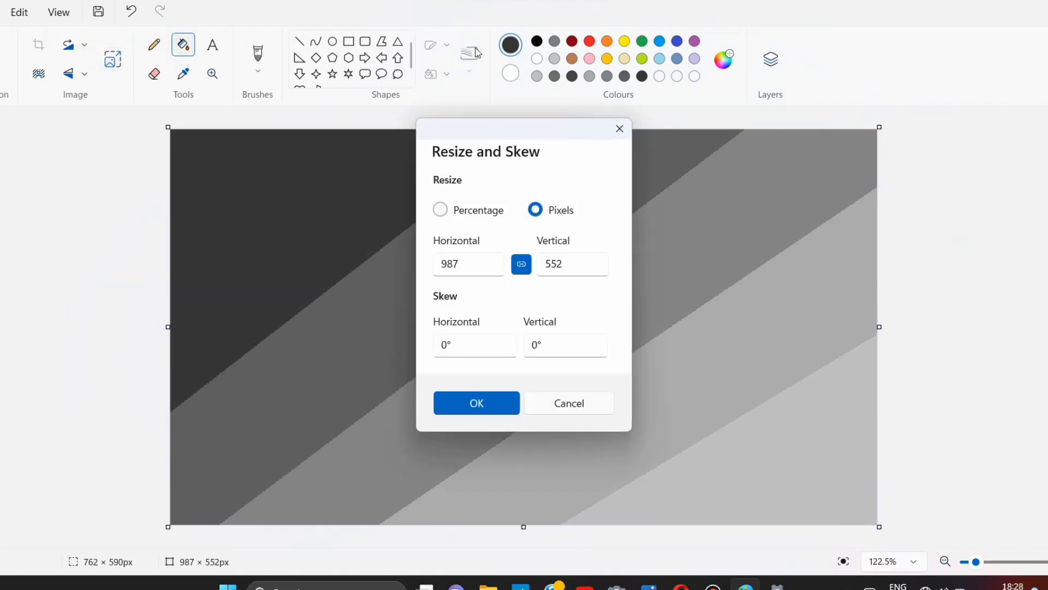
{"action": "double_click", "coordinate": [468, 264]}
{"action": "key", "text": "BackSpace"}
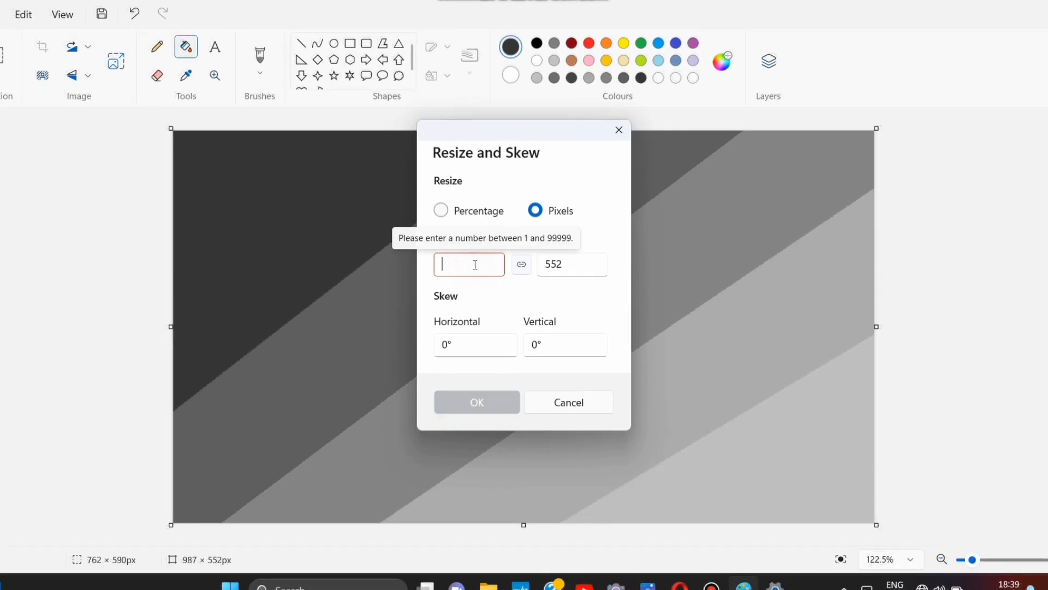
{"action": "type", "text": "1"}
{"action": "left_click", "coordinate": [476, 403]}
Stretch the 1-pixel-wide image back to a width of 987 pixels to form a vertical grey gradient
{"action": "left_click", "coordinate": [116, 62]}
{"action": "left_click", "coordinate": [536, 210]}
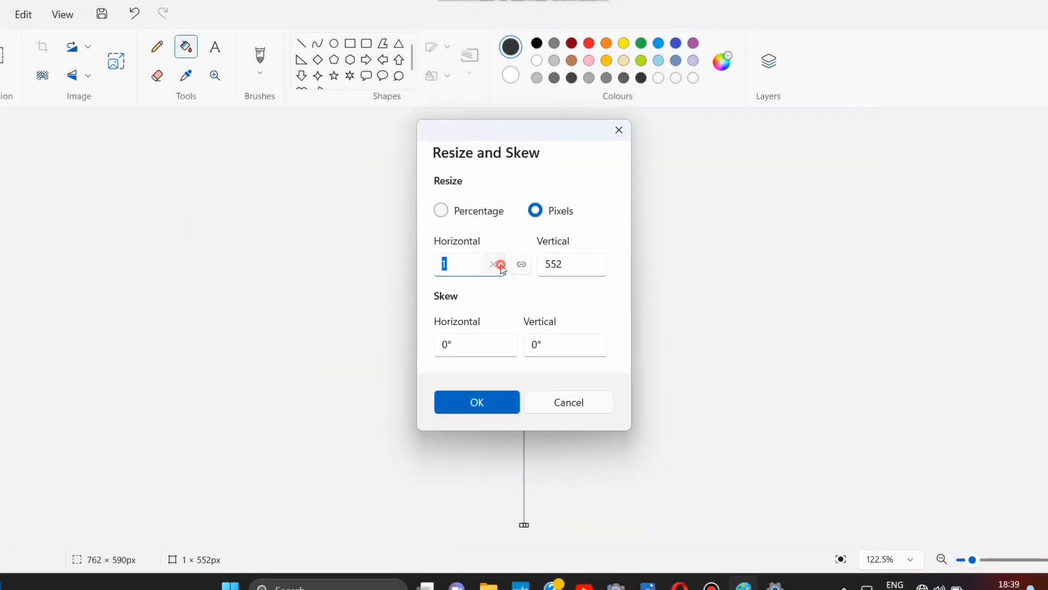
{"action": "left_click", "coordinate": [493, 265]}
{"action": "type", "text": "987"}
{"action": "key", "text": "Return"}
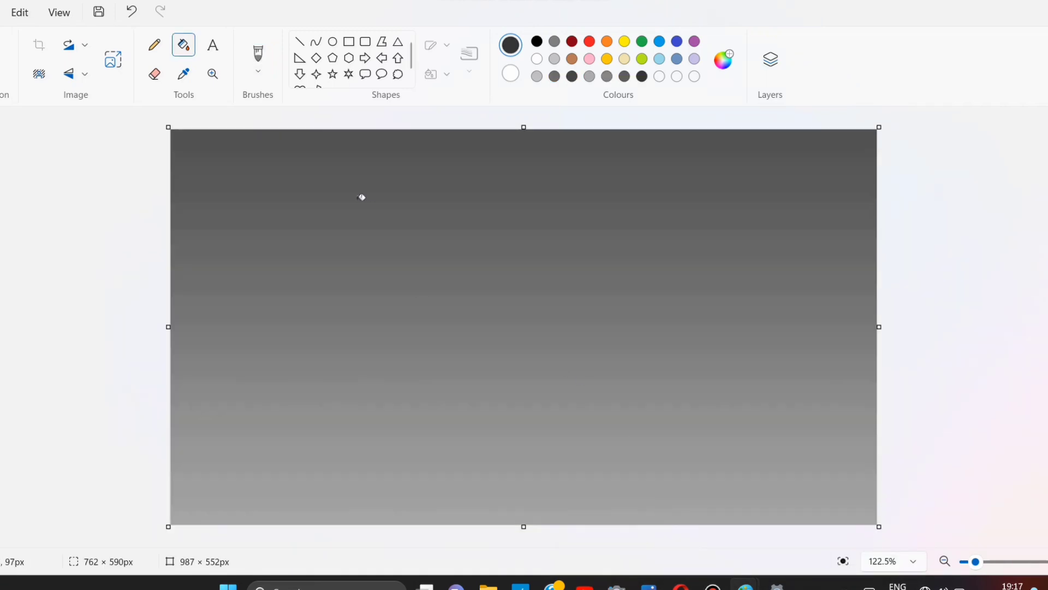
Choose the ellipse shape and set both the primary and secondary colours to yellow
{"action": "left_click", "coordinate": [333, 41]}
{"action": "left_click", "coordinate": [539, 59]}
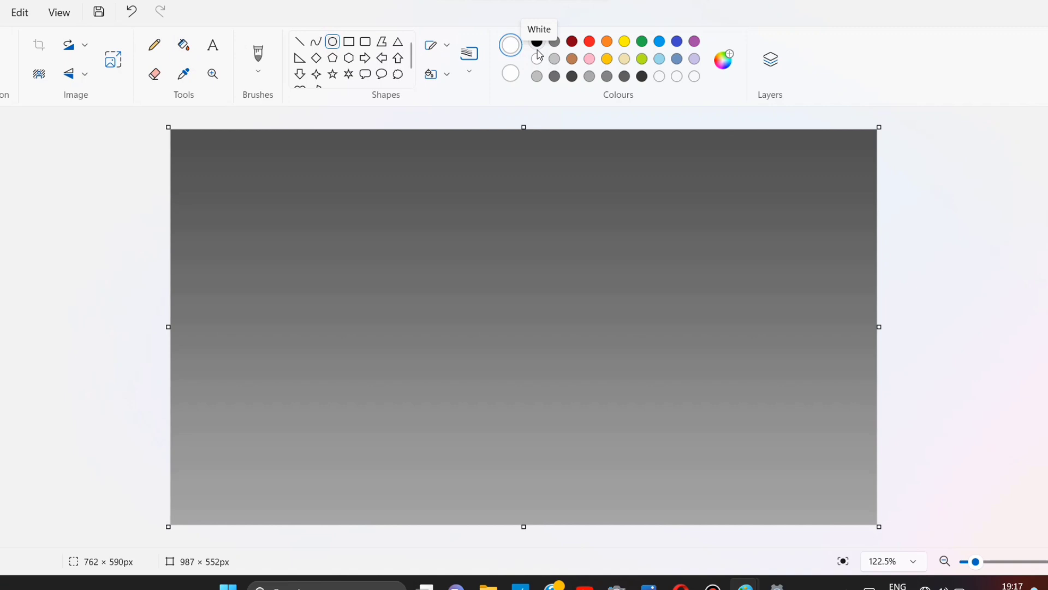
{"action": "left_click", "coordinate": [626, 42]}
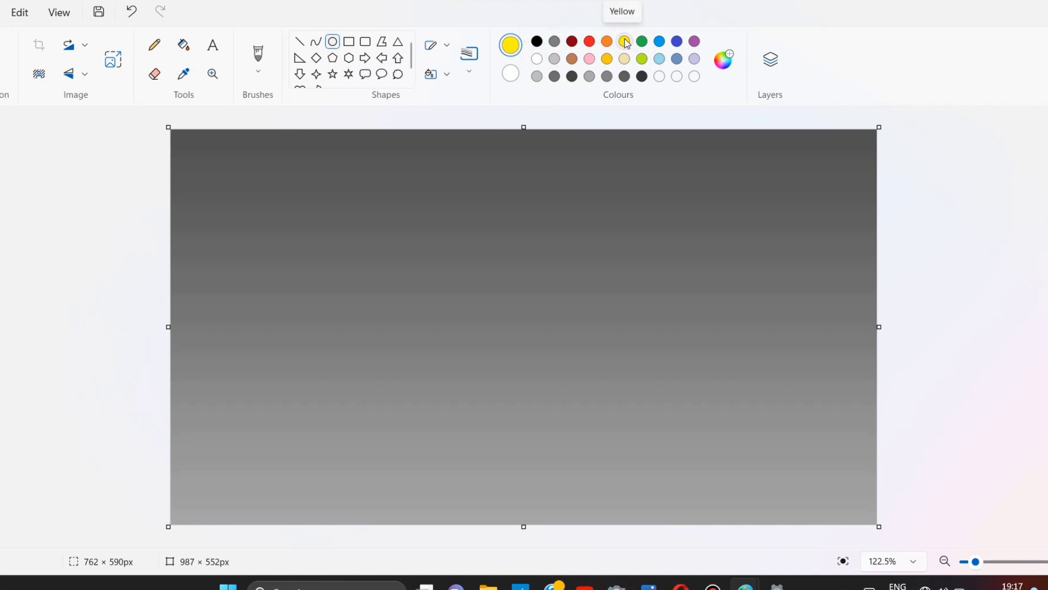
{"action": "left_click", "coordinate": [511, 73]}
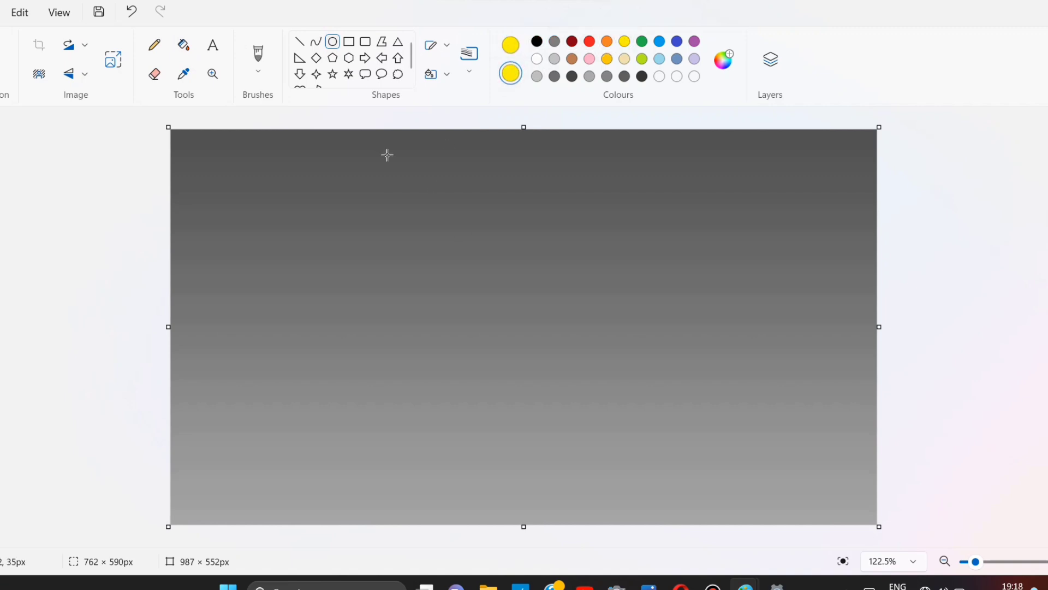
Switch to the brush and darken the primary colour to dark yellow #CCC200
{"action": "left_click", "coordinate": [258, 55]}
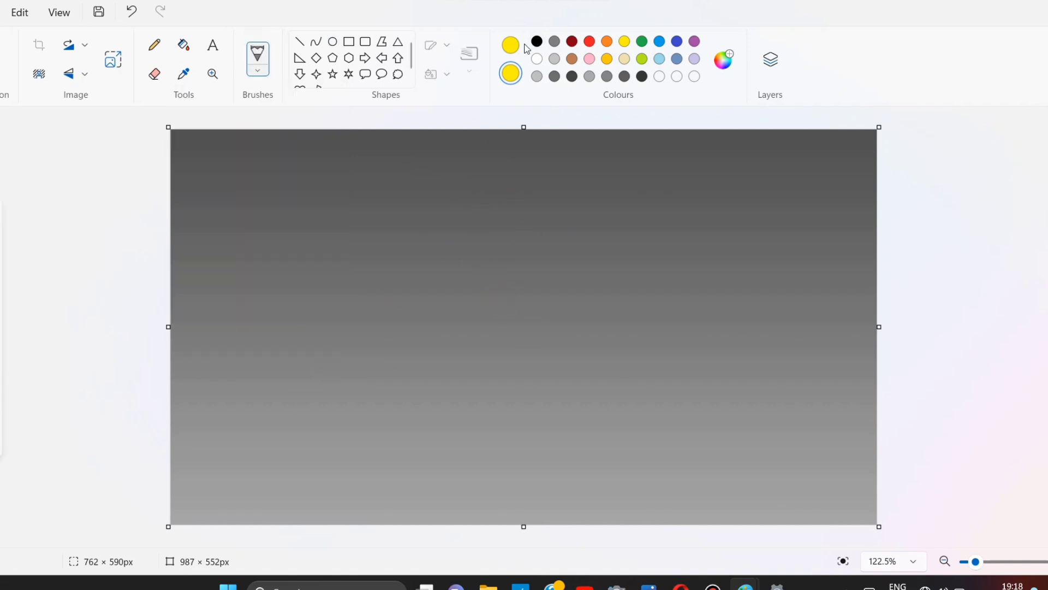
{"action": "left_click", "coordinate": [525, 48]}
{"action": "left_click_drag", "start_coordinate": [566, 104], "coordinate": [566, 151]}
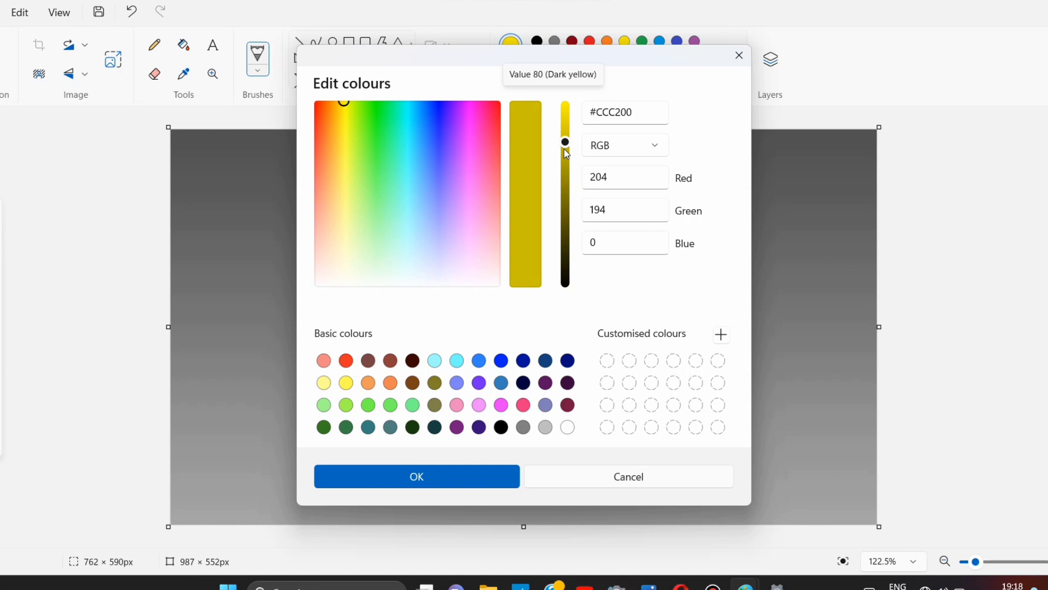
{"action": "left_click", "coordinate": [479, 474]}
Paint a large, rough round patch of dark yellow near the upper middle of the gradient, undoing a stray stroke
{"action": "mouse_move", "coordinate": [476, 306]}
{"action": "left_mouse_down"}
{"action": "mouse_move", "coordinate": [496, 313]}
{"action": "mouse_move", "coordinate": [519, 290]}
{"action": "mouse_move", "coordinate": [483, 311]}
{"action": "mouse_move", "coordinate": [457, 294]}
{"action": "mouse_move", "coordinate": [452, 304]}
{"action": "mouse_move", "coordinate": [513, 267]}
{"action": "mouse_move", "coordinate": [503, 360]}
{"action": "mouse_move", "coordinate": [533, 273]}
{"action": "mouse_move", "coordinate": [480, 356]}
{"action": "mouse_move", "coordinate": [424, 304]}
{"action": "mouse_move", "coordinate": [516, 234]}
{"action": "mouse_move", "coordinate": [574, 293]}
{"action": "mouse_move", "coordinate": [420, 320]}
{"action": "mouse_move", "coordinate": [545, 234]}
{"action": "mouse_move", "coordinate": [420, 304]}
{"action": "mouse_move", "coordinate": [499, 293]}
{"action": "mouse_move", "coordinate": [464, 287]}
{"action": "mouse_move", "coordinate": [491, 240]}
{"action": "mouse_move", "coordinate": [586, 349]}
{"action": "left_mouse_up"}
{"action": "key", "text": "ctrl+z"}
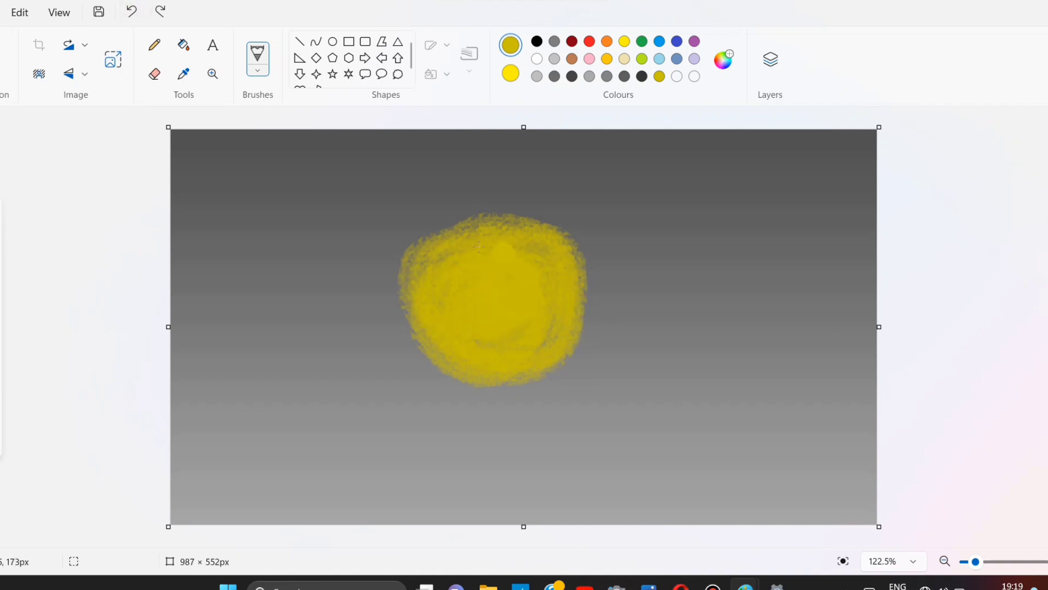
{"action": "mouse_move", "coordinate": [479, 246]}
{"action": "left_mouse_down"}
{"action": "mouse_move", "coordinate": [435, 231]}
{"action": "mouse_move", "coordinate": [547, 329]}
{"action": "mouse_move", "coordinate": [414, 269]}
{"action": "mouse_move", "coordinate": [525, 366]}
{"action": "mouse_move", "coordinate": [502, 220]}
{"action": "mouse_move", "coordinate": [405, 355]}
{"action": "mouse_move", "coordinate": [580, 320]}
{"action": "mouse_move", "coordinate": [436, 242]}
{"action": "left_mouse_up"}
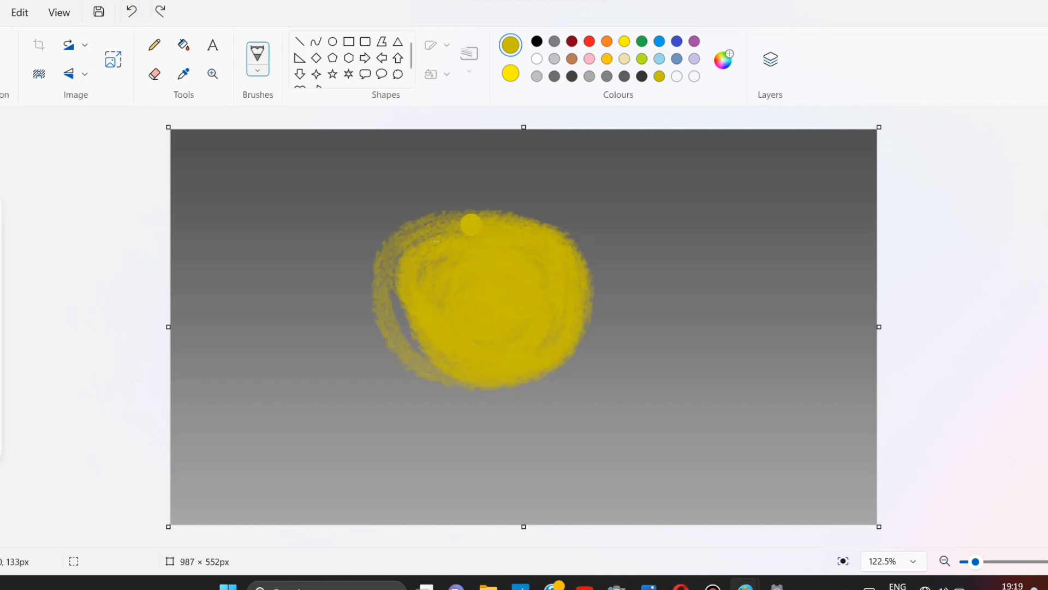
{"action": "mouse_move", "coordinate": [524, 310]}
{"action": "left_mouse_down"}
{"action": "mouse_move", "coordinate": [440, 234]}
{"action": "mouse_move", "coordinate": [508, 218]}
{"action": "mouse_move", "coordinate": [404, 306]}
{"action": "mouse_move", "coordinate": [417, 210]}
{"action": "mouse_move", "coordinate": [437, 229]}
{"action": "mouse_move", "coordinate": [398, 327]}
{"action": "mouse_move", "coordinate": [585, 273]}
{"action": "mouse_move", "coordinate": [394, 326]}
{"action": "mouse_move", "coordinate": [580, 337]}
{"action": "mouse_move", "coordinate": [407, 218]}
{"action": "mouse_move", "coordinate": [449, 254]}
{"action": "left_mouse_up"}
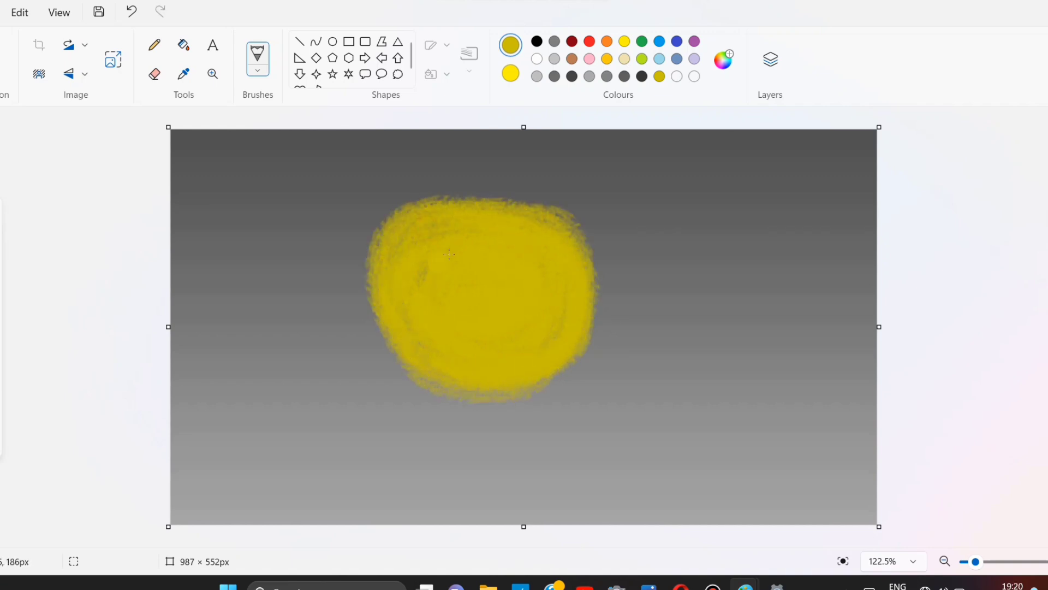
Change the primary colour to a slightly brighter yellow
{"action": "left_click", "coordinate": [728, 60]}
{"action": "key", "text": "Return"}
Try brushing the brighter yellow from the patch's centre out towards its edge, and undo the strokes
{"action": "left_click_drag", "start_coordinate": [483, 295], "coordinate": [480, 275]}
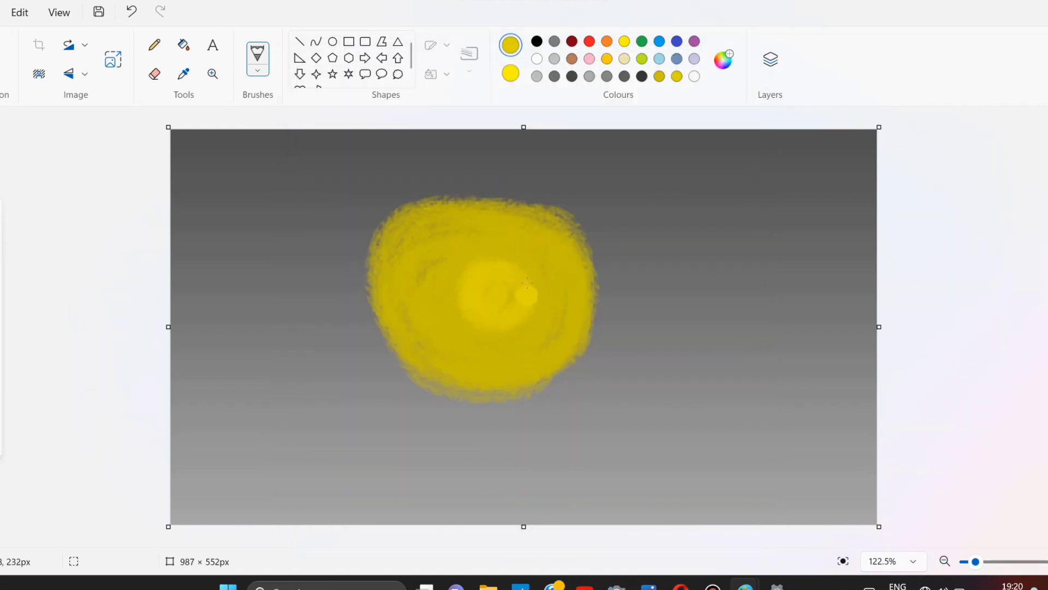
{"action": "mouse_move", "coordinate": [484, 342]}
{"action": "left_mouse_down"}
{"action": "mouse_move", "coordinate": [525, 333]}
{"action": "mouse_move", "coordinate": [427, 329]}
{"action": "mouse_move", "coordinate": [443, 232]}
{"action": "mouse_move", "coordinate": [419, 256]}
{"action": "mouse_move", "coordinate": [535, 250]}
{"action": "mouse_move", "coordinate": [516, 350]}
{"action": "left_mouse_up"}
{"action": "mouse_move", "coordinate": [436, 349]}
{"action": "left_mouse_down"}
{"action": "mouse_move", "coordinate": [490, 213]}
{"action": "mouse_move", "coordinate": [381, 276]}
{"action": "mouse_move", "coordinate": [472, 381]}
{"action": "mouse_move", "coordinate": [569, 262]}
{"action": "mouse_move", "coordinate": [389, 242]}
{"action": "left_mouse_up"}
{"action": "left_click", "coordinate": [131, 11]}
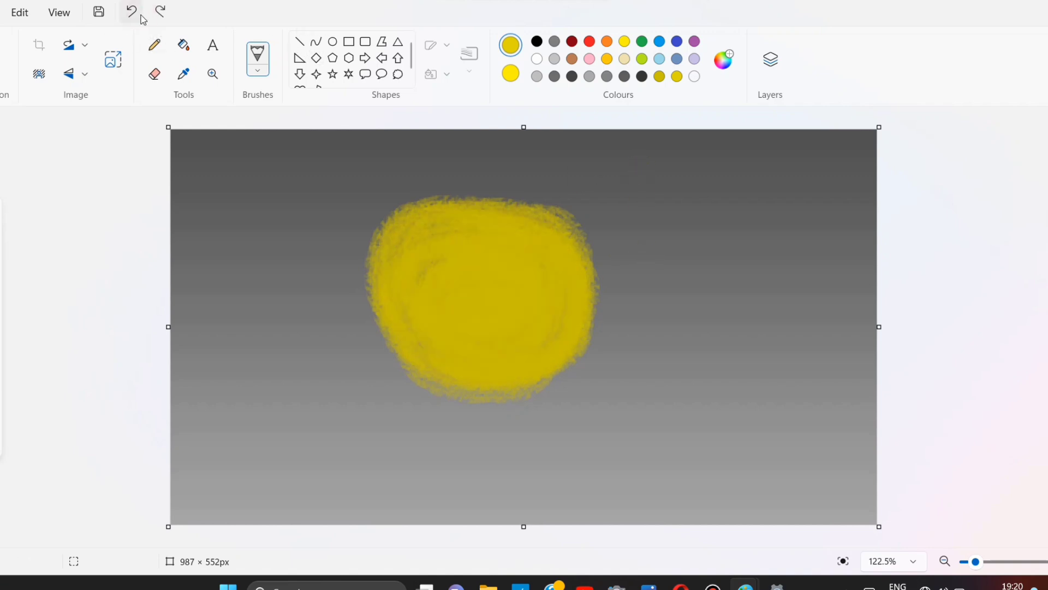
Paint a small round centre in the brighter yellow and layer a still brighter yellow over its core
{"action": "left_click_drag", "start_coordinate": [483, 283], "coordinate": [486, 302]}
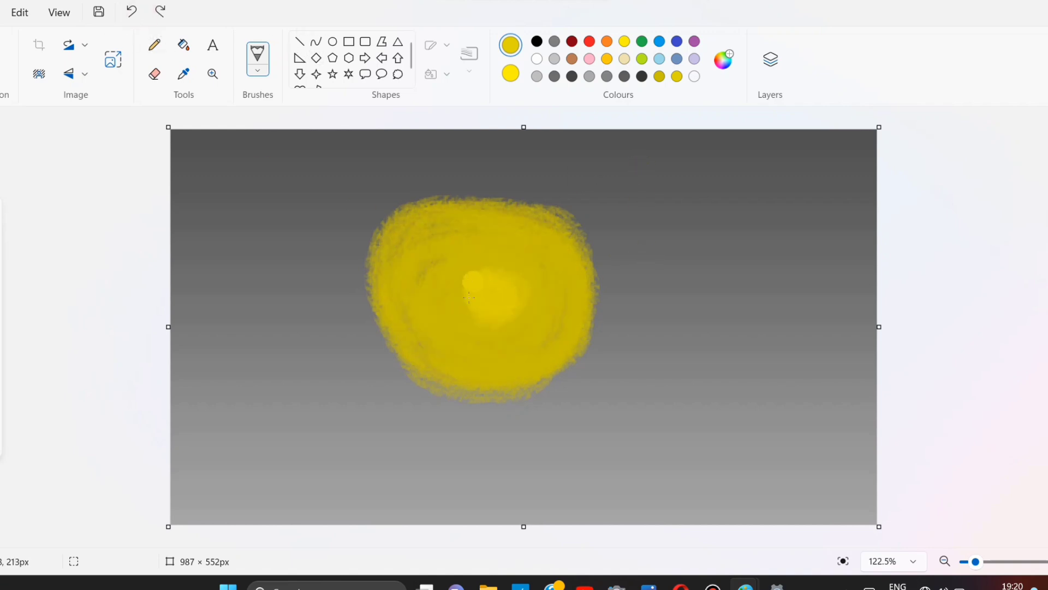
{"action": "mouse_move", "coordinate": [473, 265]}
{"action": "left_mouse_down"}
{"action": "mouse_move", "coordinate": [543, 300]}
{"action": "mouse_move", "coordinate": [482, 328]}
{"action": "mouse_move", "coordinate": [496, 252]}
{"action": "mouse_move", "coordinate": [470, 338]}
{"action": "left_mouse_up"}
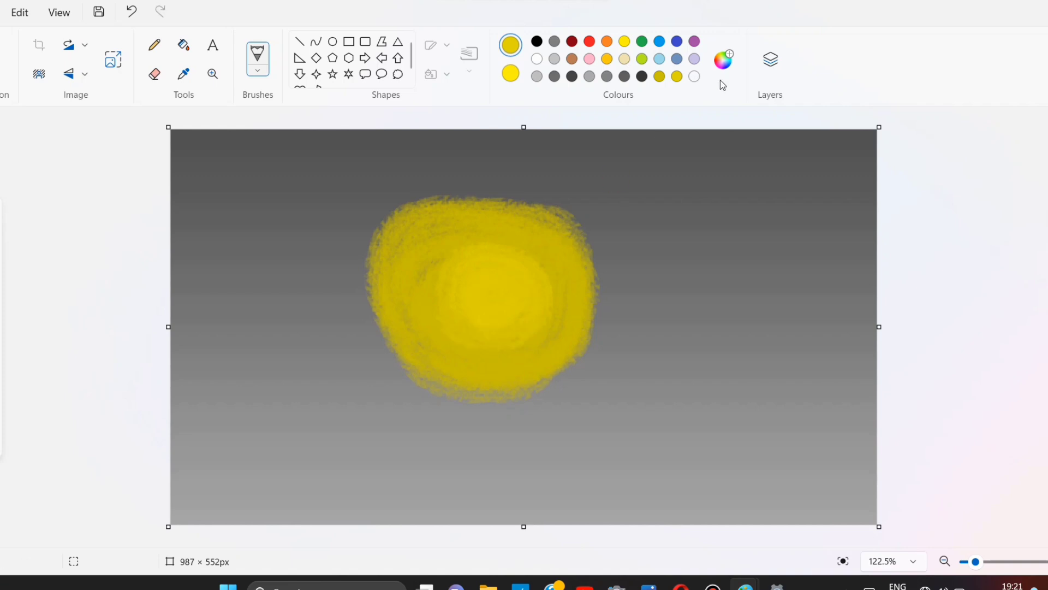
{"action": "left_click", "coordinate": [724, 59]}
{"action": "left_click_drag", "start_coordinate": [564, 133], "coordinate": [564, 104]}
{"action": "left_click", "coordinate": [452, 475]}
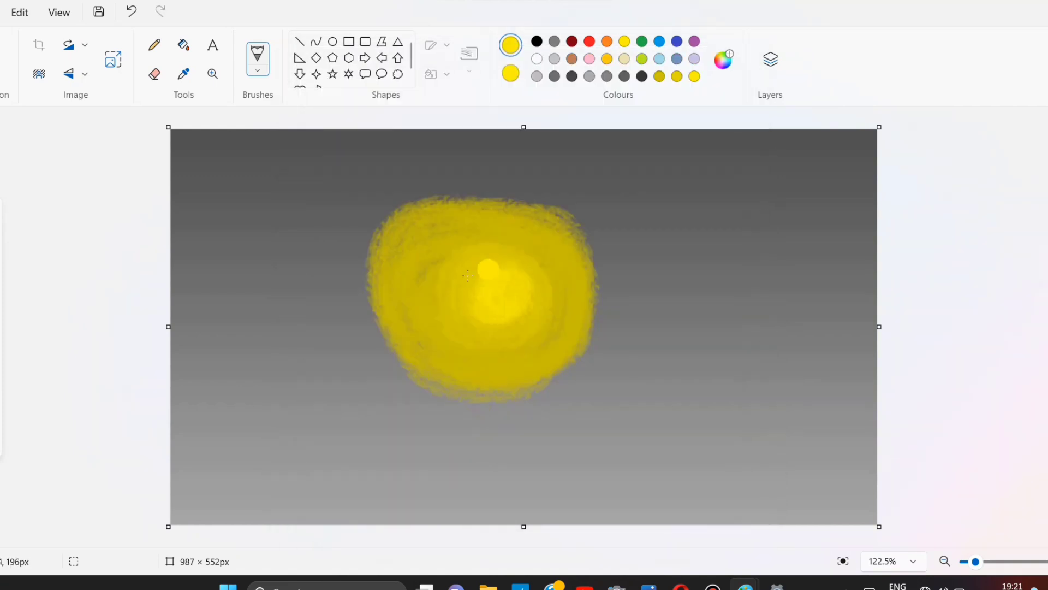
{"action": "mouse_move", "coordinate": [468, 276]}
{"action": "left_mouse_down"}
{"action": "mouse_move", "coordinate": [530, 263]}
{"action": "mouse_move", "coordinate": [537, 306]}
{"action": "mouse_move", "coordinate": [504, 281]}
{"action": "left_mouse_up"}
Raise the brightness of the primary yellow once more
{"action": "left_click", "coordinate": [723, 58]}
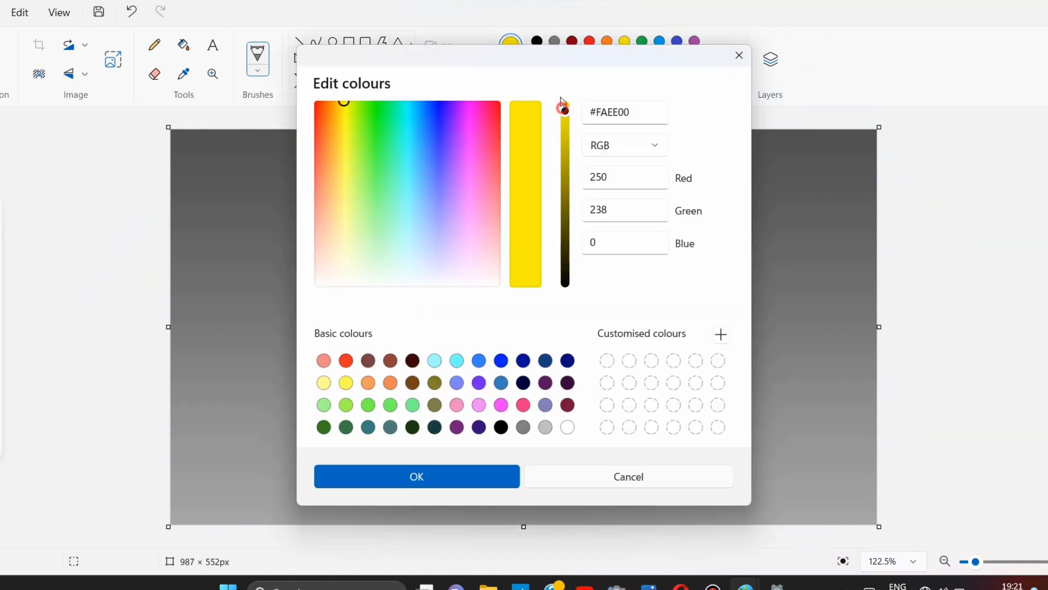
{"action": "left_click", "coordinate": [452, 475]}
Try painting bright yellow rings out to the edge of the patch, and undo the strokes
{"action": "mouse_move", "coordinate": [480, 243]}
{"action": "left_mouse_down"}
{"action": "mouse_move", "coordinate": [417, 303]}
{"action": "mouse_move", "coordinate": [555, 257]}
{"action": "mouse_move", "coordinate": [430, 312]}
{"action": "mouse_move", "coordinate": [559, 343]}
{"action": "mouse_move", "coordinate": [480, 224]}
{"action": "left_mouse_up"}
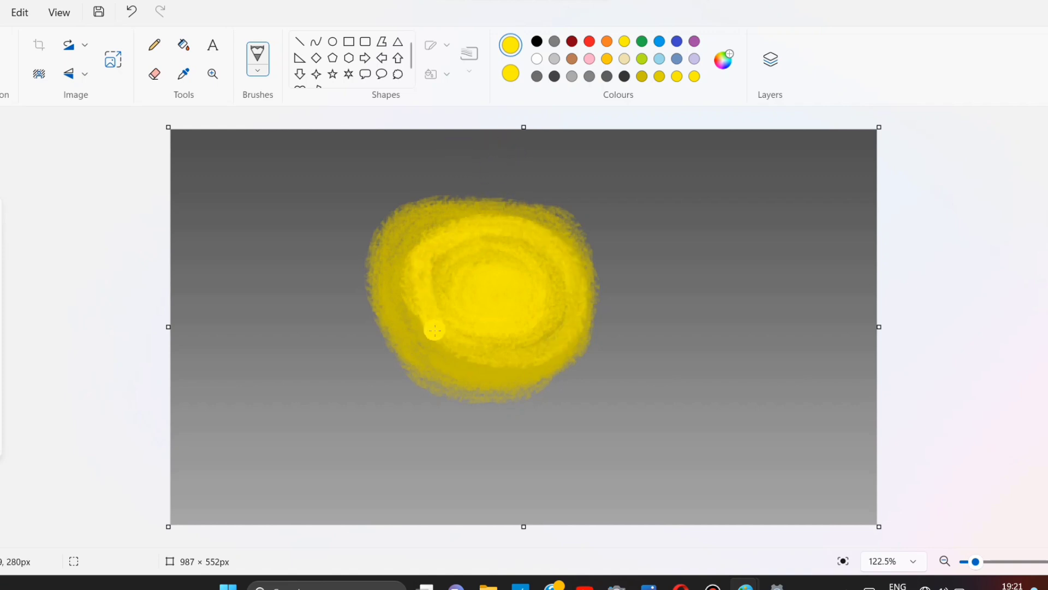
{"action": "mouse_move", "coordinate": [431, 330]}
{"action": "left_mouse_down"}
{"action": "mouse_move", "coordinate": [524, 250]}
{"action": "mouse_move", "coordinate": [501, 363]}
{"action": "mouse_move", "coordinate": [459, 208]}
{"action": "mouse_move", "coordinate": [466, 367]}
{"action": "mouse_move", "coordinate": [477, 377]}
{"action": "mouse_move", "coordinate": [535, 222]}
{"action": "mouse_move", "coordinate": [416, 336]}
{"action": "mouse_move", "coordinate": [580, 342]}
{"action": "mouse_move", "coordinate": [468, 203]}
{"action": "mouse_move", "coordinate": [377, 287]}
{"action": "mouse_move", "coordinate": [488, 370]}
{"action": "mouse_move", "coordinate": [477, 393]}
{"action": "mouse_move", "coordinate": [526, 204]}
{"action": "mouse_move", "coordinate": [393, 346]}
{"action": "mouse_move", "coordinate": [579, 353]}
{"action": "left_mouse_up"}
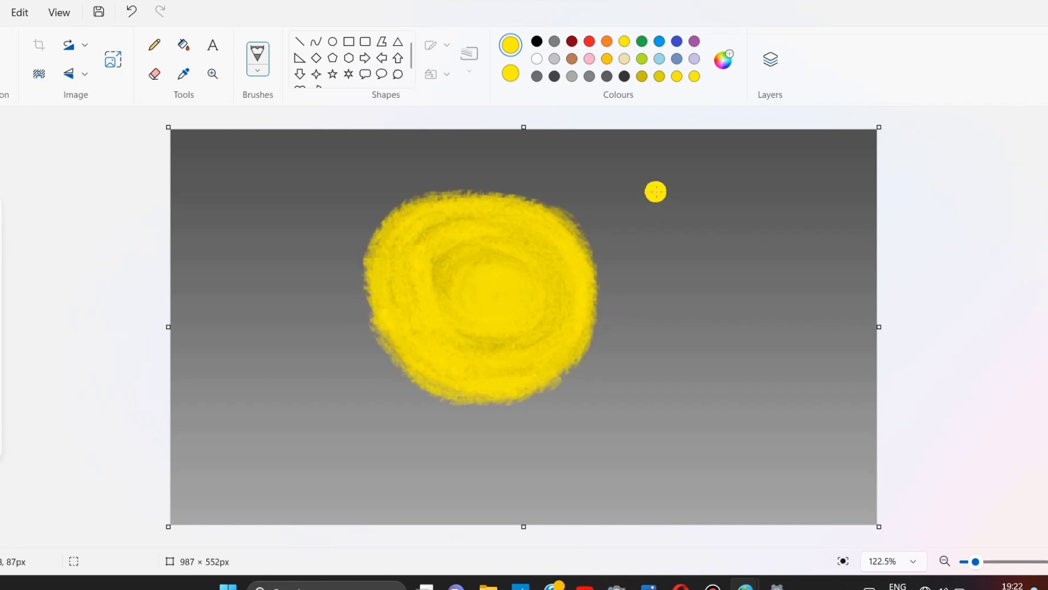
{"action": "mouse_move", "coordinate": [467, 273]}
{"action": "left_mouse_down"}
{"action": "mouse_move", "coordinate": [520, 270]}
{"action": "mouse_move", "coordinate": [476, 346]}
{"action": "mouse_move", "coordinate": [465, 253]}
{"action": "left_mouse_up"}
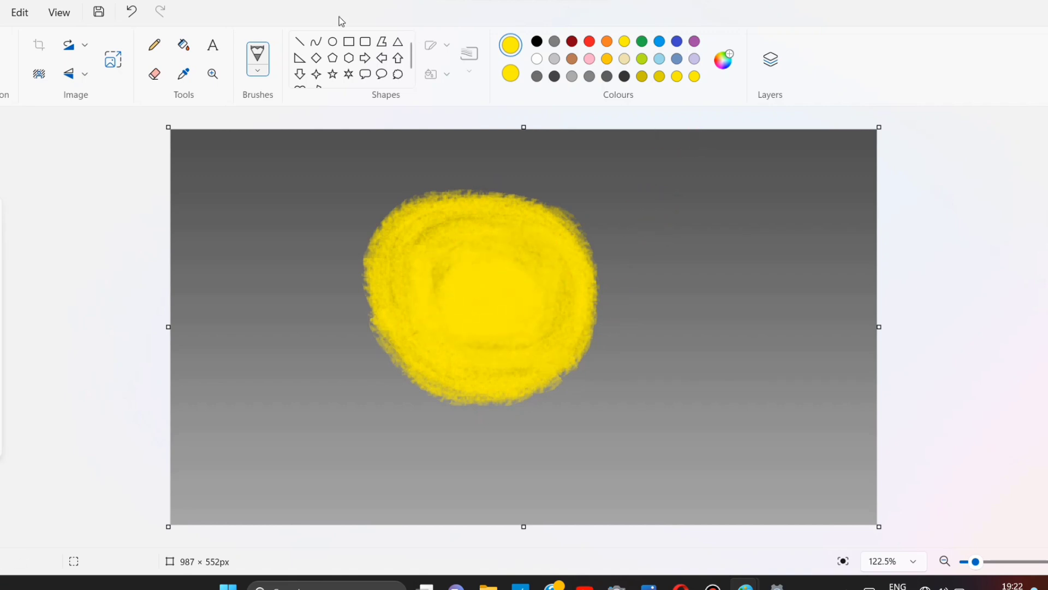
{"action": "left_click", "coordinate": [131, 11]}
{"action": "left_click", "coordinate": [132, 11]}
{"action": "left_click", "coordinate": [131, 11]}
{"action": "left_click", "coordinate": [132, 11]}
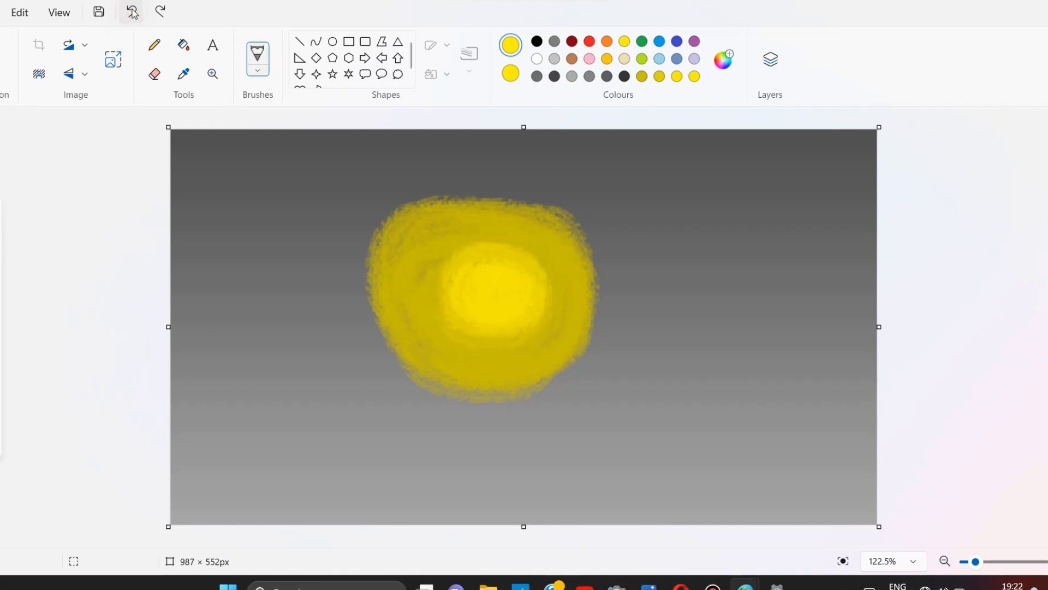
Paint bright yellow from the core outwards over most of the patch, leaving a darker yellow rim
{"action": "left_click", "coordinate": [494, 291]}
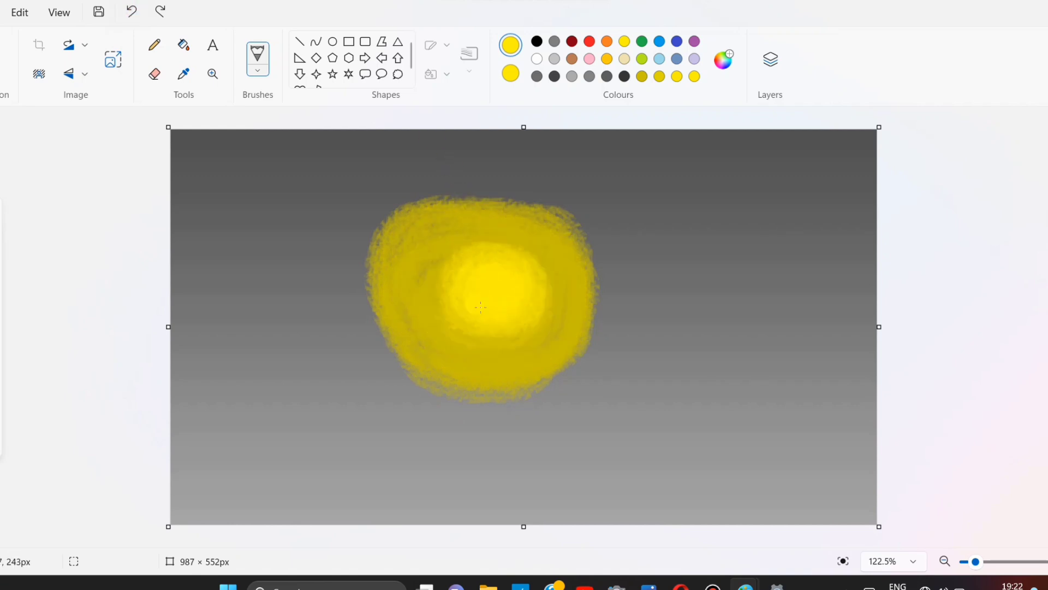
{"action": "mouse_move", "coordinate": [481, 307]}
{"action": "left_mouse_down"}
{"action": "mouse_move", "coordinate": [491, 268]}
{"action": "mouse_move", "coordinate": [627, 248]}
{"action": "mouse_move", "coordinate": [494, 315]}
{"action": "mouse_move", "coordinate": [442, 292]}
{"action": "mouse_move", "coordinate": [530, 264]}
{"action": "mouse_move", "coordinate": [435, 294]}
{"action": "mouse_move", "coordinate": [561, 319]}
{"action": "mouse_move", "coordinate": [478, 237]}
{"action": "mouse_move", "coordinate": [465, 344]}
{"action": "mouse_move", "coordinate": [560, 281]}
{"action": "mouse_move", "coordinate": [412, 262]}
{"action": "mouse_move", "coordinate": [506, 372]}
{"action": "mouse_move", "coordinate": [538, 240]}
{"action": "mouse_move", "coordinate": [406, 287]}
{"action": "mouse_move", "coordinate": [438, 304]}
{"action": "mouse_move", "coordinate": [444, 260]}
{"action": "mouse_move", "coordinate": [552, 318]}
{"action": "mouse_move", "coordinate": [439, 296]}
{"action": "mouse_move", "coordinate": [478, 331]}
{"action": "mouse_move", "coordinate": [538, 251]}
{"action": "mouse_move", "coordinate": [426, 237]}
{"action": "mouse_move", "coordinate": [439, 354]}
{"action": "mouse_move", "coordinate": [571, 333]}
{"action": "mouse_move", "coordinate": [545, 236]}
{"action": "mouse_move", "coordinate": [416, 239]}
{"action": "mouse_move", "coordinate": [438, 361]}
{"action": "mouse_move", "coordinate": [574, 296]}
{"action": "mouse_move", "coordinate": [465, 239]}
{"action": "mouse_move", "coordinate": [448, 354]}
{"action": "mouse_move", "coordinate": [552, 263]}
{"action": "mouse_move", "coordinate": [438, 360]}
{"action": "left_mouse_up"}
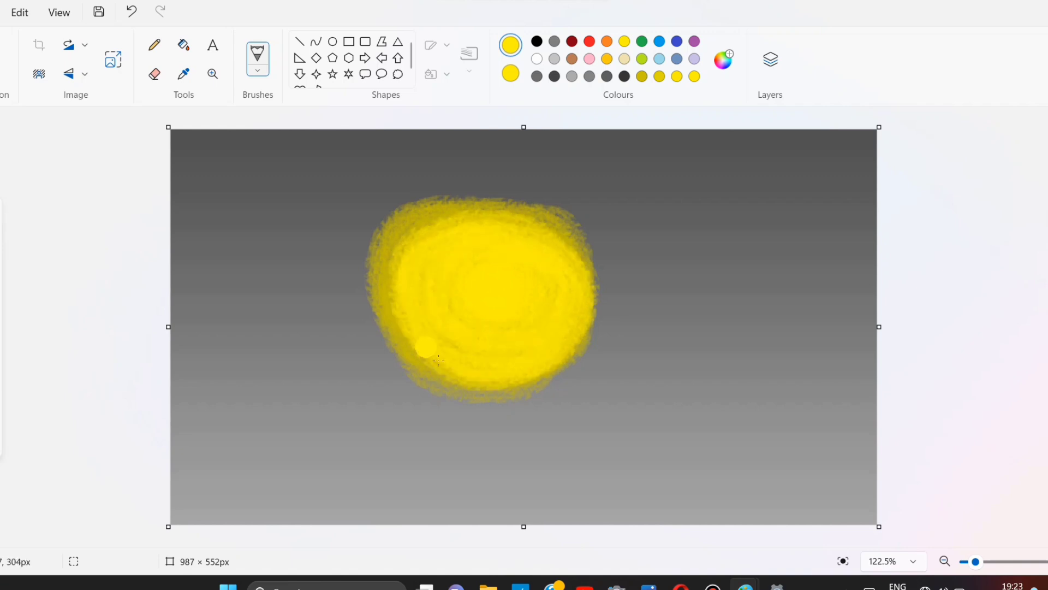
Resize the image in pixels to a width of 10, keeping the height at 552
{"action": "key", "text": "ctrl+w"}
{"action": "left_click", "coordinate": [536, 209]}
{"action": "left_click", "coordinate": [487, 264]}
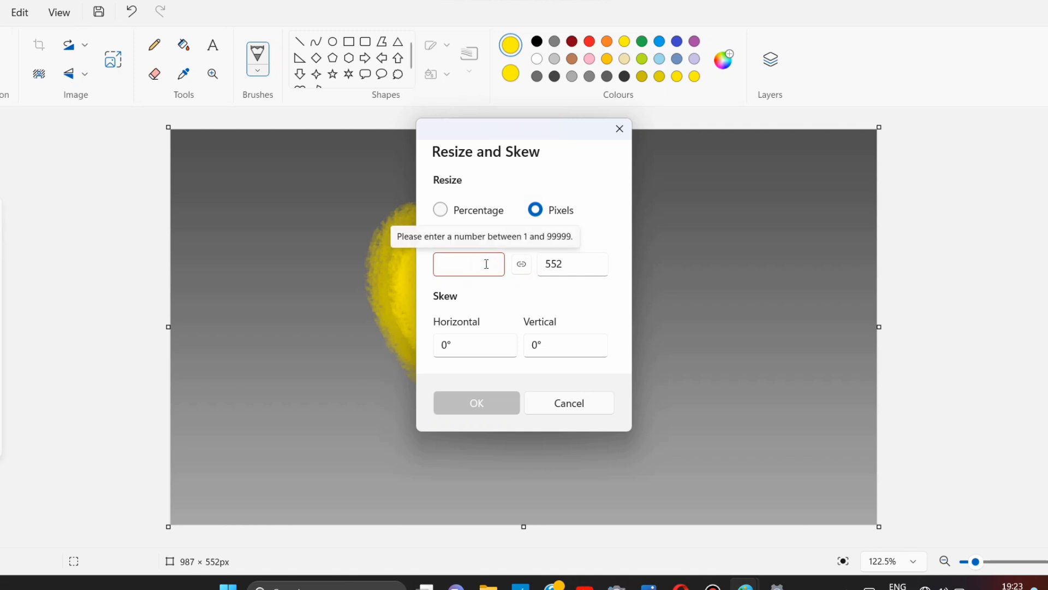
{"action": "type", "text": "10"}
{"action": "left_click", "coordinate": [476, 403]}
Stretch the 10-pixel-wide image back to a width of 987 pixels to blur the yellow patch into a glow
{"action": "left_click", "coordinate": [113, 59]}
{"action": "left_click", "coordinate": [485, 260]}
{"action": "key", "text": "BackSpace"}
{"action": "key", "text": "BackSpace"}
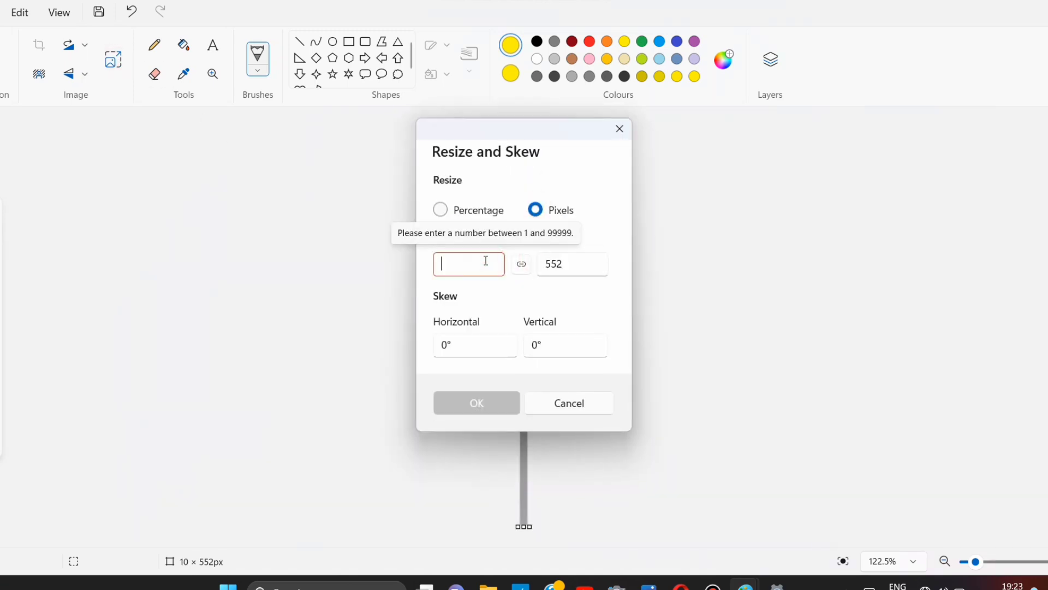
{"action": "type", "text": "987"}
{"action": "key", "text": "Return"}
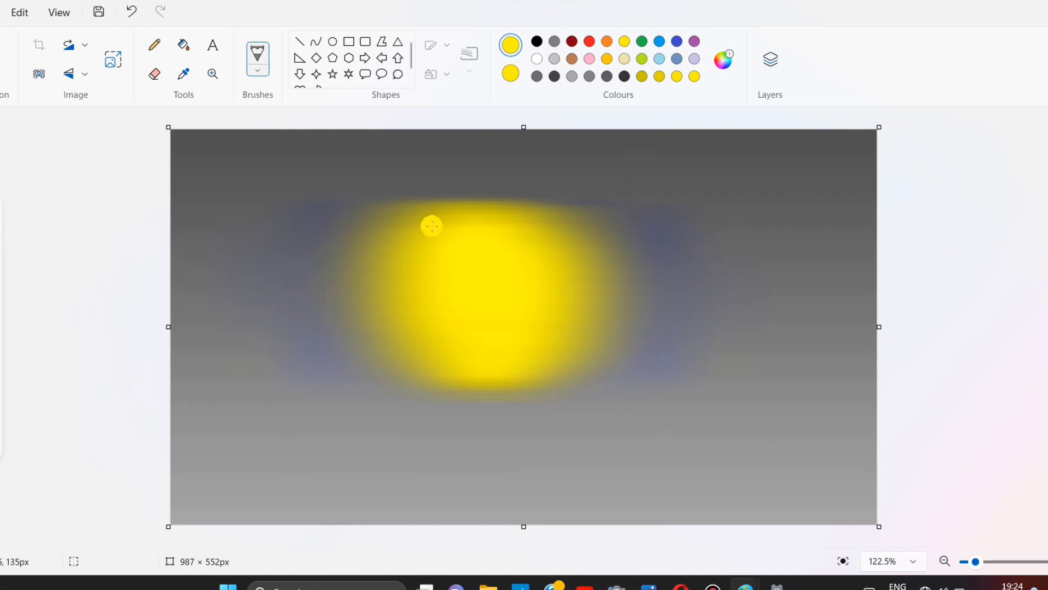
Try drawing a solid-filled yellow ellipse of about 166 × 162 px over the bright core of the glow
{"action": "left_click", "coordinate": [333, 41]}
{"action": "left_click", "coordinate": [437, 74]}
{"action": "left_click", "coordinate": [454, 137]}
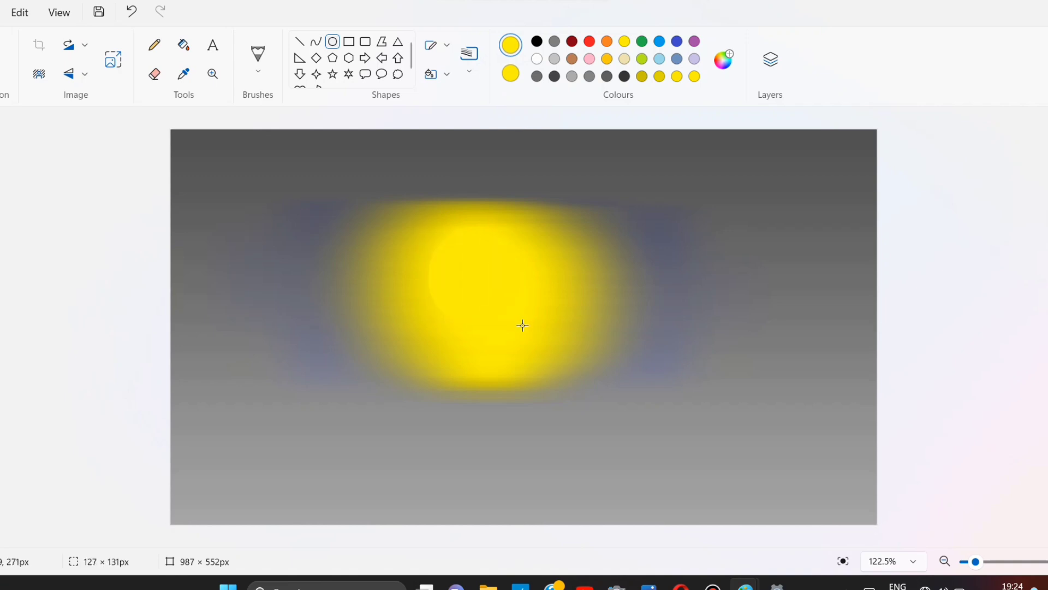
{"action": "left_click_drag", "start_coordinate": [523, 326], "coordinate": [553, 342]}
{"action": "left_click_drag", "start_coordinate": [507, 286], "coordinate": [503, 293]}
{"action": "left_click_drag", "start_coordinate": [549, 350], "coordinate": [546, 356]}
{"action": "left_click_drag", "start_coordinate": [513, 303], "coordinate": [515, 303]}
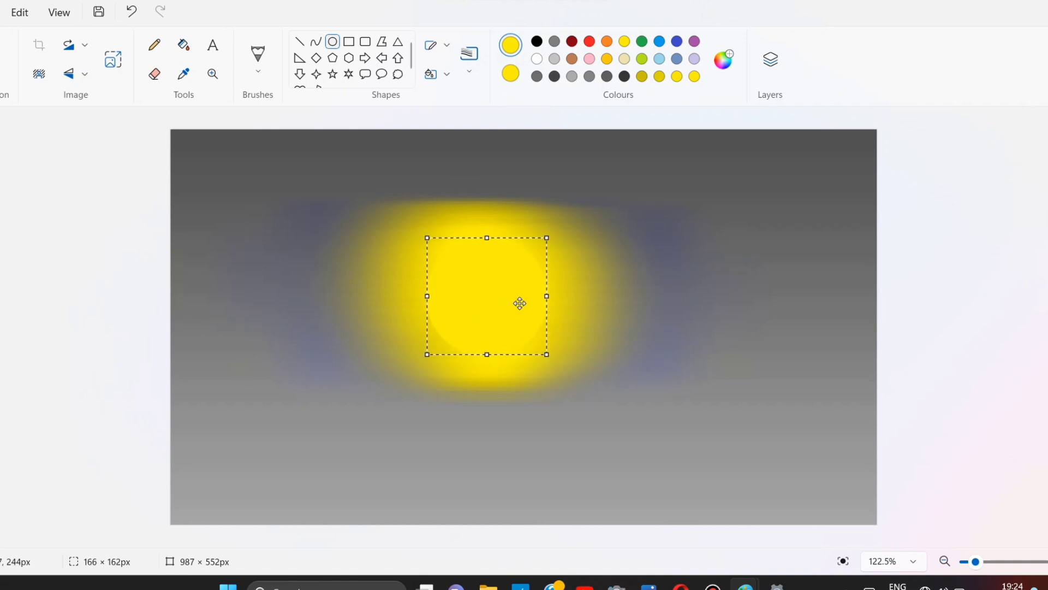
Recolour the ellipse's outline and fill to pale yellow #FFFE91
{"action": "left_click", "coordinate": [724, 59]}
{"action": "left_click", "coordinate": [553, 472]}
{"action": "left_click", "coordinate": [723, 59]}
{"action": "left_click", "coordinate": [324, 382]}
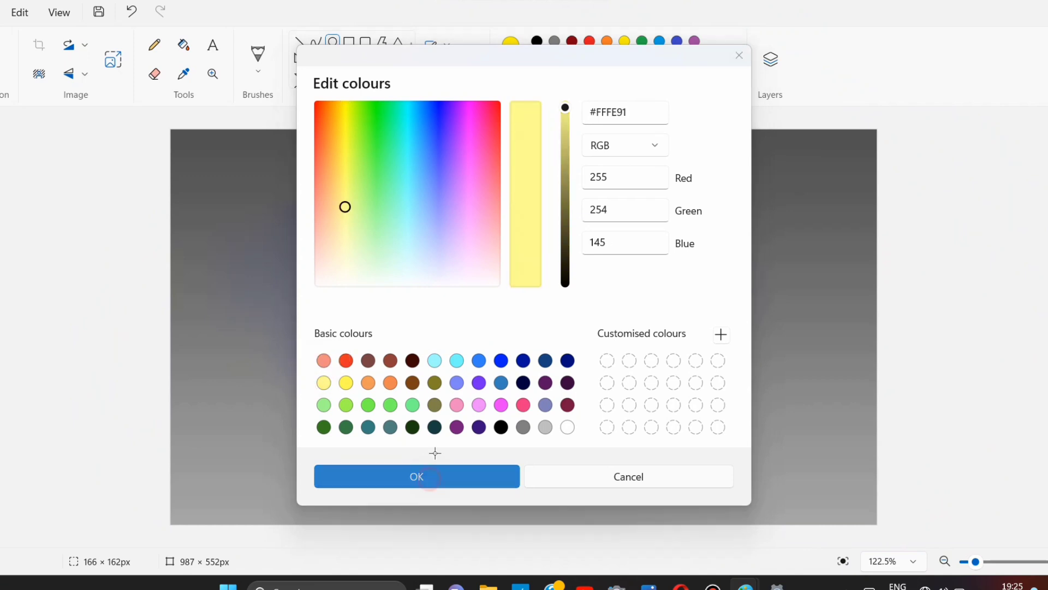
{"action": "left_click", "coordinate": [417, 476]}
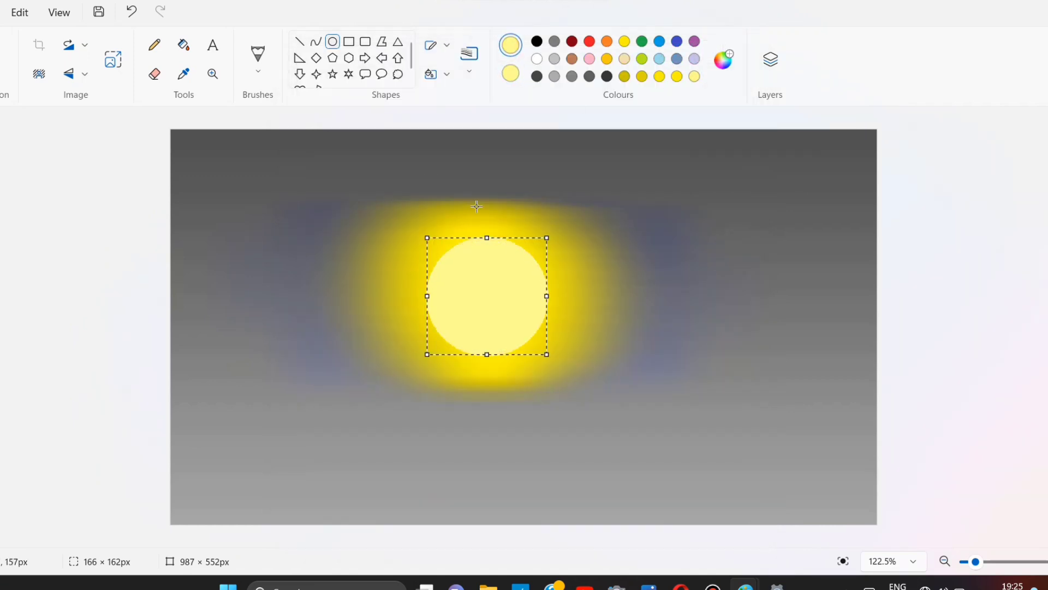
Change the ellipse's outline and fill to white and adjust its size to 165 × 163 px
{"action": "left_click", "coordinate": [537, 59]}
{"action": "left_click", "coordinate": [512, 74]}
{"action": "left_click", "coordinate": [537, 59]}
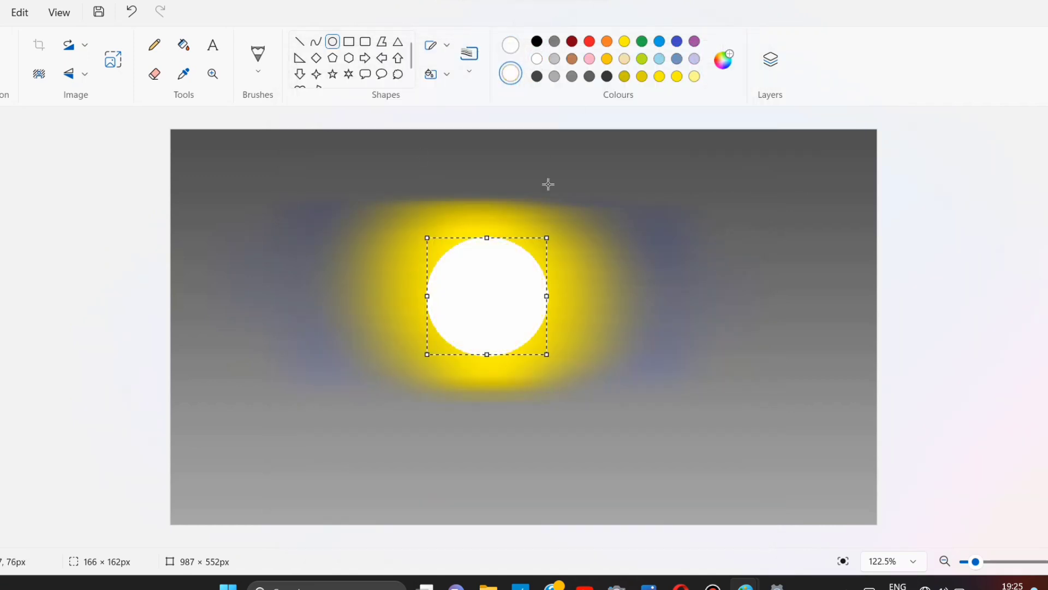
{"action": "left_click_drag", "start_coordinate": [554, 358], "coordinate": [547, 356]}
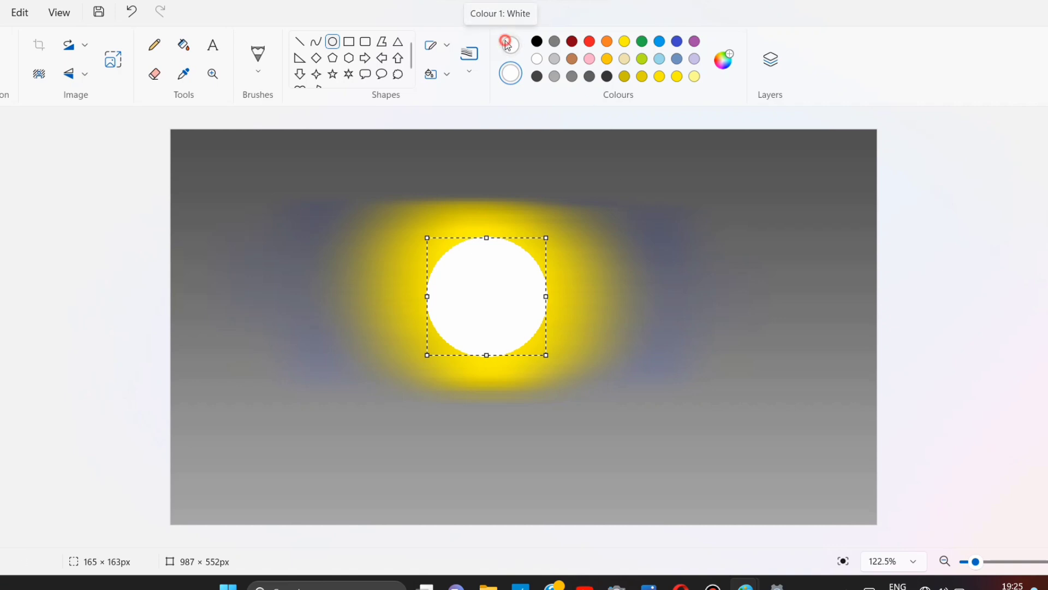
Give the white ellipse a bright yellow outline, keeping #FFFFFF as its fill colour
{"action": "left_click", "coordinate": [510, 44]}
{"action": "left_click", "coordinate": [682, 77]}
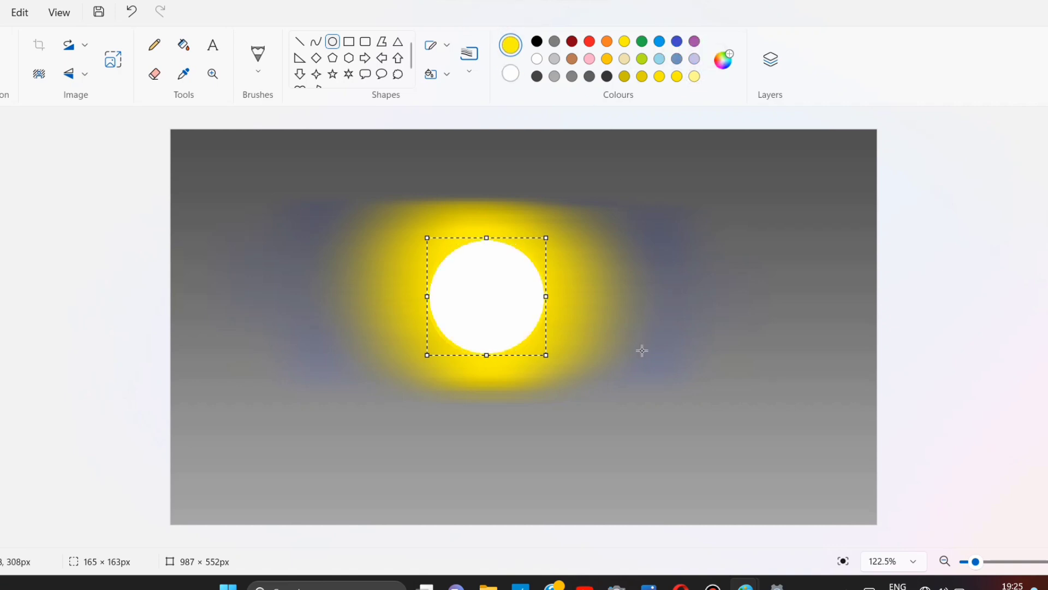
{"action": "left_click", "coordinate": [511, 74]}
{"action": "left_click", "coordinate": [723, 58]}
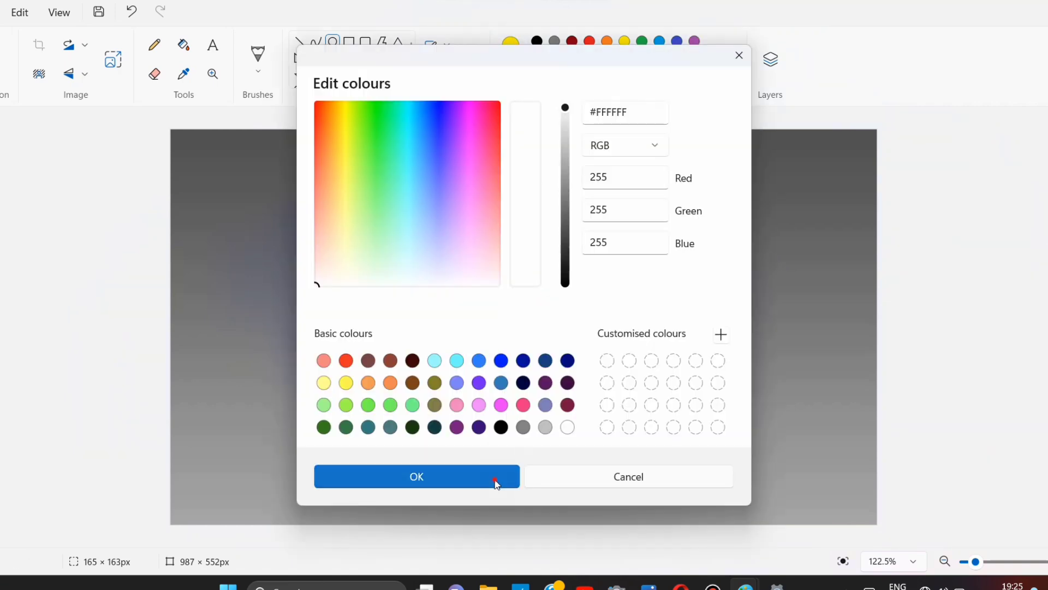
{"action": "left_click", "coordinate": [496, 482]}
Try filling the ellipse with a slightly darker yellow, and undo the fill and the ellipse
{"action": "left_click", "coordinate": [511, 44]}
{"action": "left_click", "coordinate": [723, 58]}
{"action": "left_click", "coordinate": [436, 476]}
{"action": "left_click_drag", "start_coordinate": [565, 107], "coordinate": [565, 130]}
{"action": "left_click", "coordinate": [184, 44]}
{"action": "left_click", "coordinate": [486, 286]}
{"action": "left_click", "coordinate": [723, 57]}
{"action": "left_click", "coordinate": [491, 477]}
{"action": "left_click", "coordinate": [491, 298]}
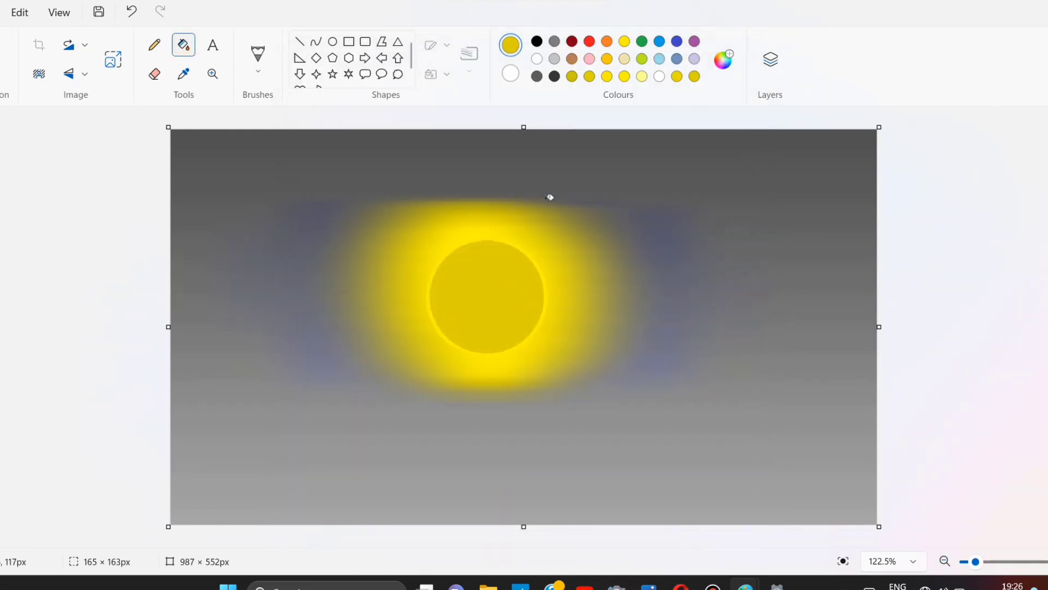
{"action": "left_click", "coordinate": [131, 12]}
{"action": "left_click", "coordinate": [131, 12]}
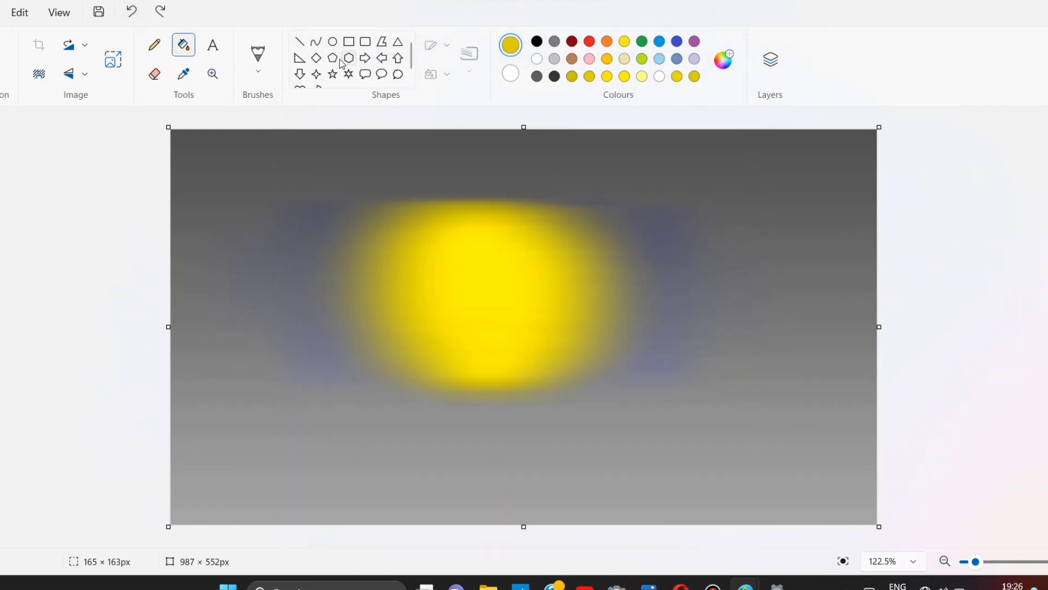
Draw a white-filled ellipse with a dark yellow outline, about 162 × 155 px, over the glow's core
{"action": "left_click", "coordinate": [333, 42]}
{"action": "left_click_drag", "start_coordinate": [445, 249], "coordinate": [549, 340]}
{"action": "left_click_drag", "start_coordinate": [498, 298], "coordinate": [479, 297]}
{"action": "left_click_drag", "start_coordinate": [530, 341], "coordinate": [543, 360]}
{"action": "left_click_drag", "start_coordinate": [499, 302], "coordinate": [505, 303]}
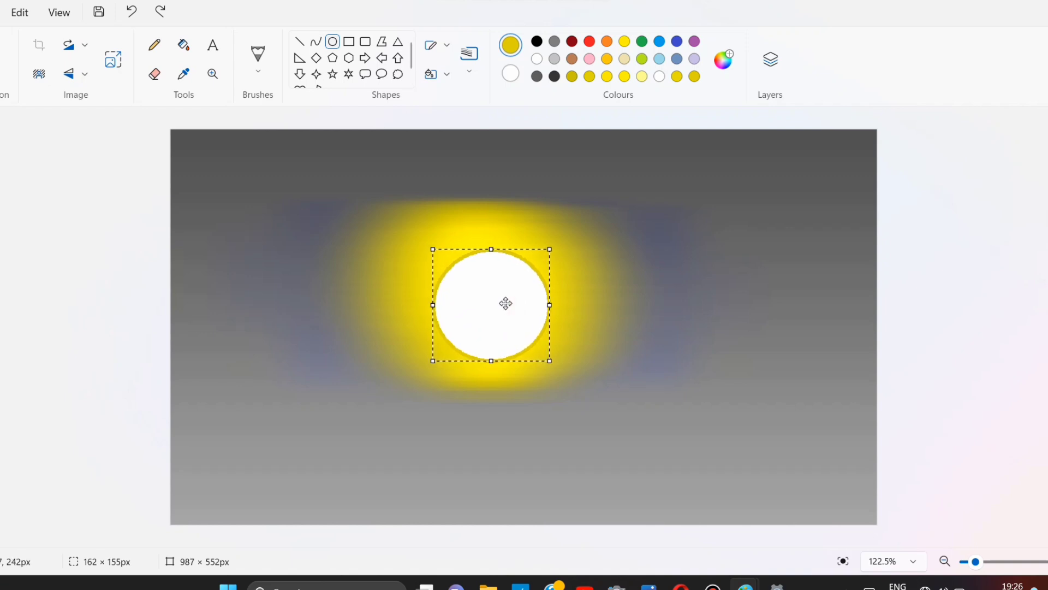
Give the ellipse a bright yellow outline, try the Crayon fill, and set its fill style to Marker
{"action": "left_click", "coordinate": [469, 53]}
{"action": "left_click", "coordinate": [437, 73]}
{"action": "left_click", "coordinate": [473, 171]}
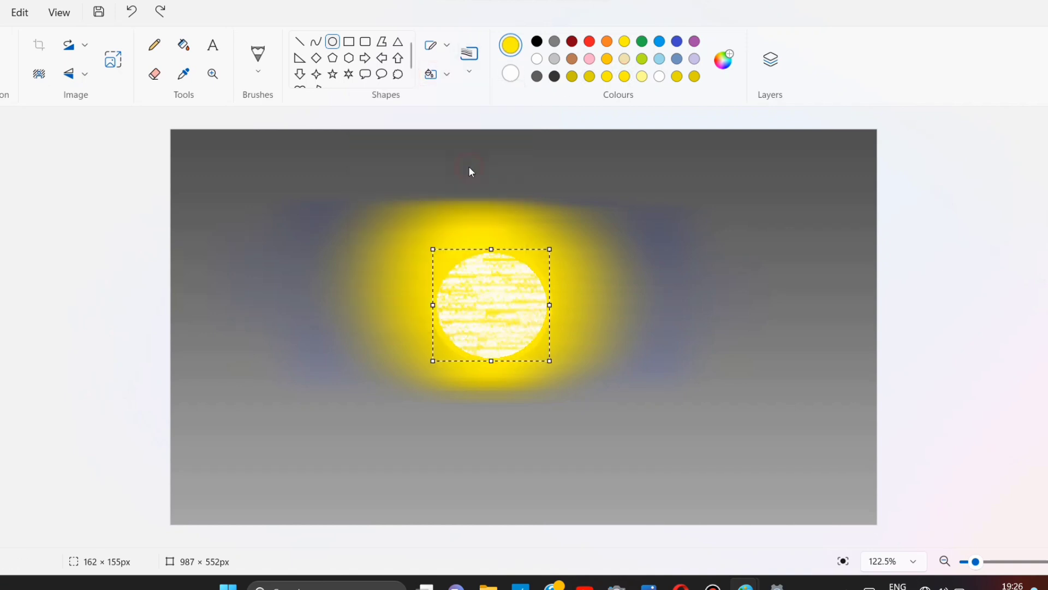
{"action": "left_click", "coordinate": [436, 74]}
{"action": "left_click", "coordinate": [464, 207]}
{"action": "left_click", "coordinate": [436, 73]}
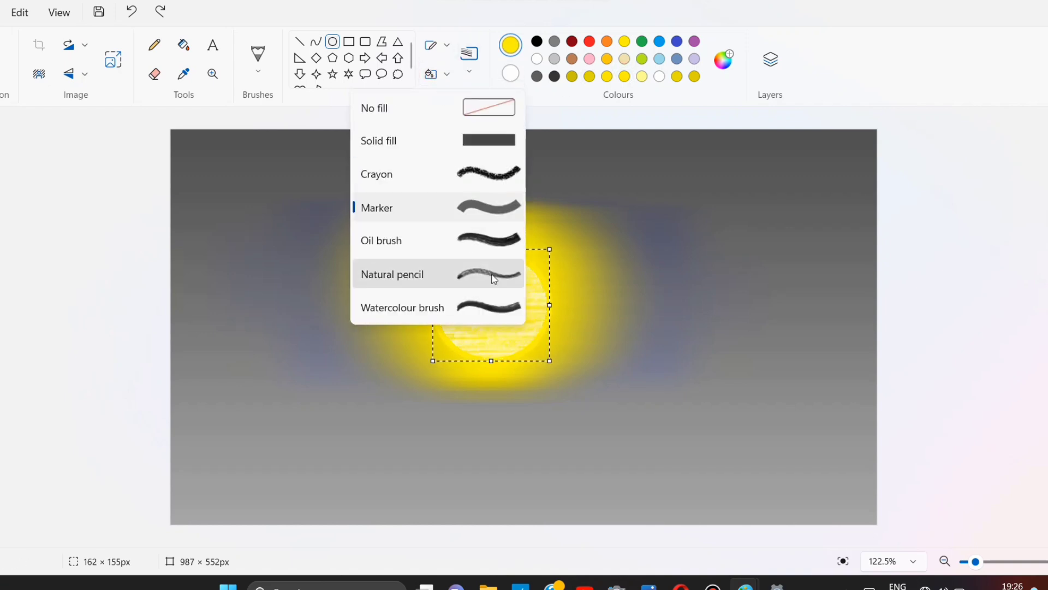
{"action": "left_click", "coordinate": [495, 280]}
Enlarge the ellipse to 181 × 171 px over the glow's core and change its fill colour to yellow
{"action": "left_click_drag", "start_coordinate": [550, 362], "coordinate": [555, 371]}
{"action": "left_click_drag", "start_coordinate": [522, 309], "coordinate": [518, 300]}
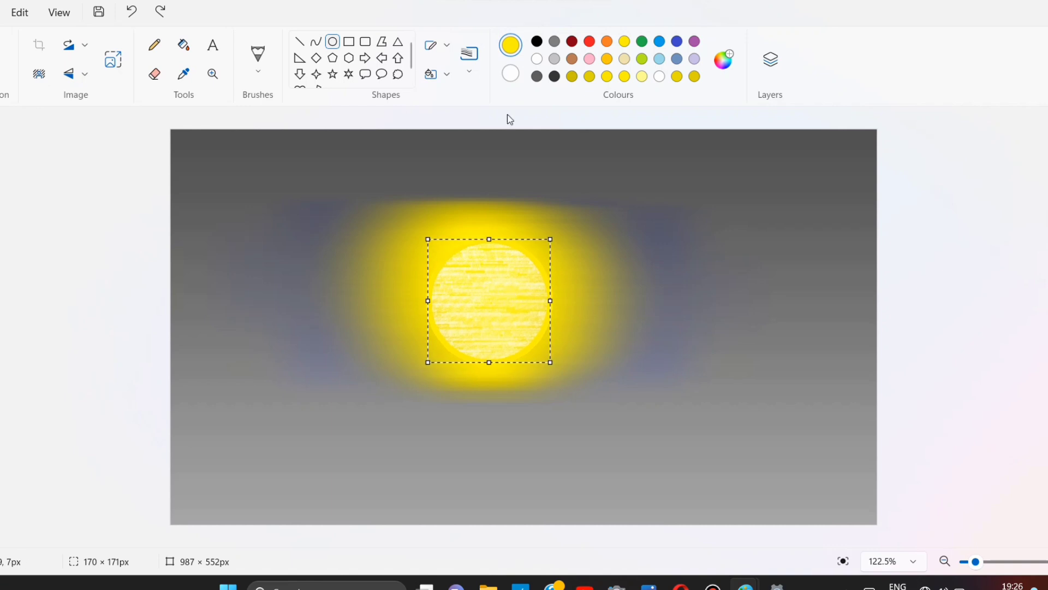
{"action": "left_click", "coordinate": [511, 73]}
{"action": "left_click", "coordinate": [608, 41]}
{"action": "left_click", "coordinate": [624, 41]}
{"action": "left_click", "coordinate": [507, 46]}
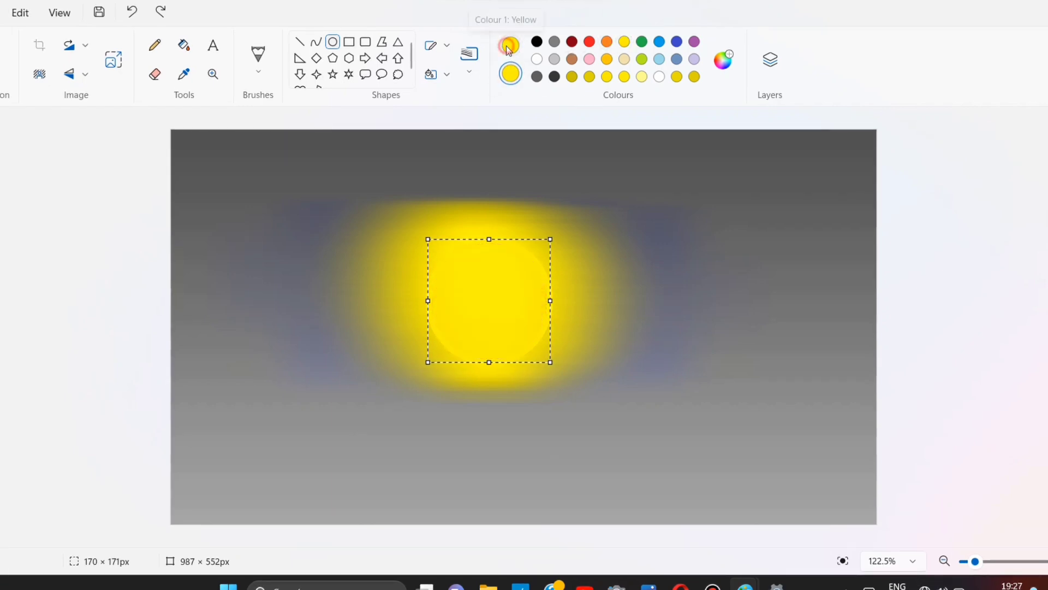
{"action": "left_click_drag", "start_coordinate": [550, 301], "coordinate": [558, 301]}
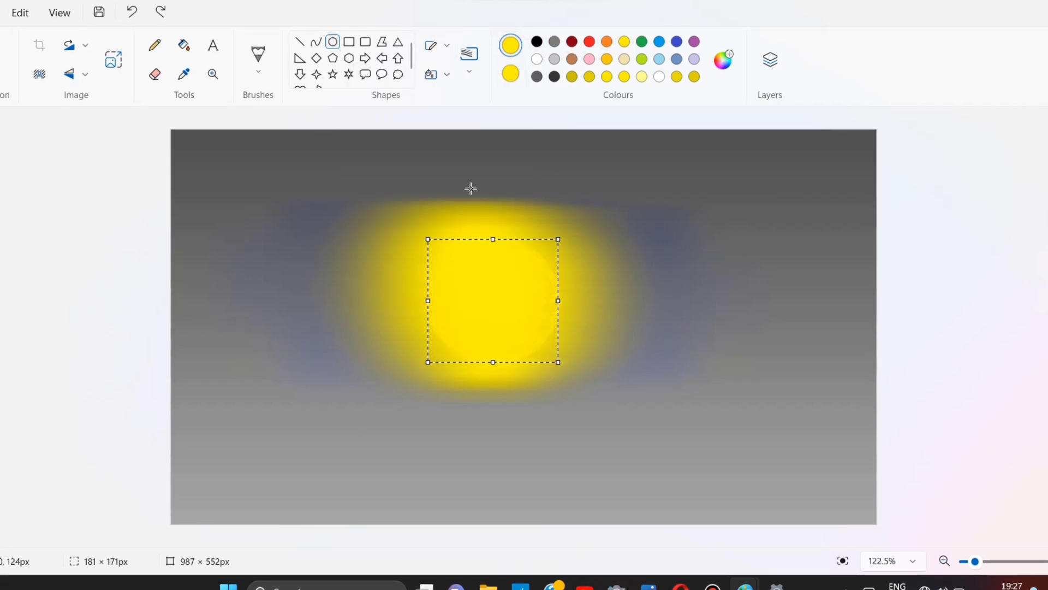
Nudge the yellow ellipse to the centre of the glow, keep its Marker fill, and place it on the canvas
{"action": "left_click", "coordinate": [439, 86]}
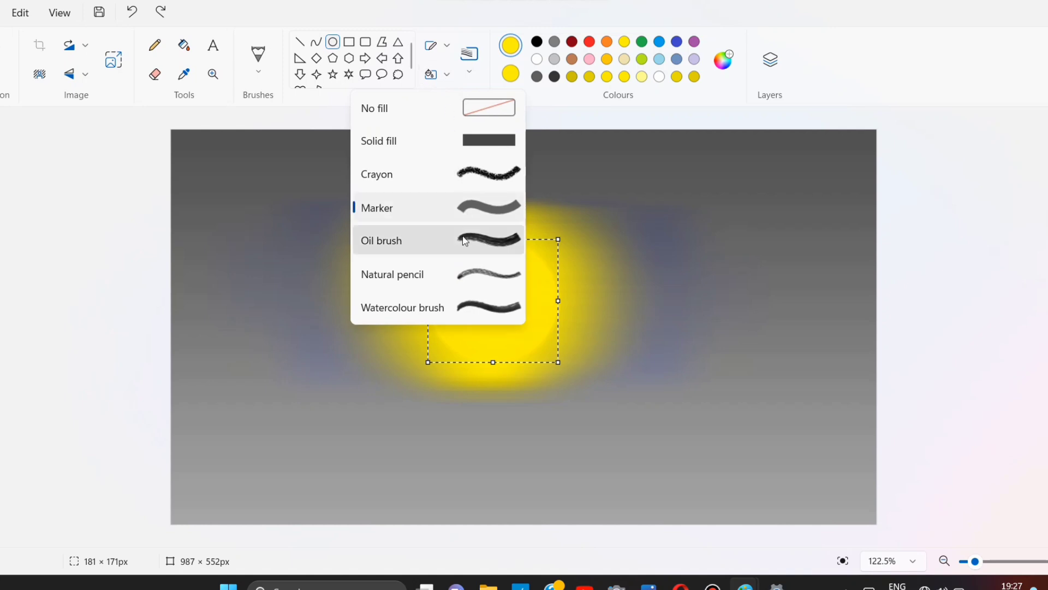
{"action": "left_click", "coordinate": [510, 282]}
{"action": "left_click_drag", "start_coordinate": [510, 282], "coordinate": [507, 284]}
{"action": "left_click", "coordinate": [438, 81]}
{"action": "left_click", "coordinate": [463, 207]}
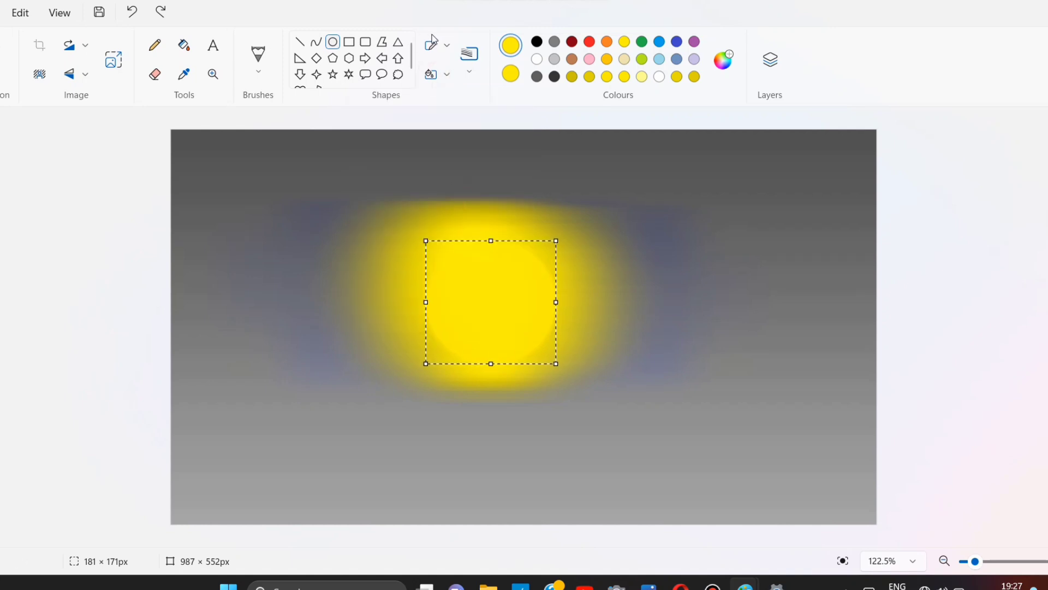
{"action": "left_click", "coordinate": [439, 44]}
{"action": "left_click", "coordinate": [386, 262]}
{"action": "left_click", "coordinate": [386, 262]}
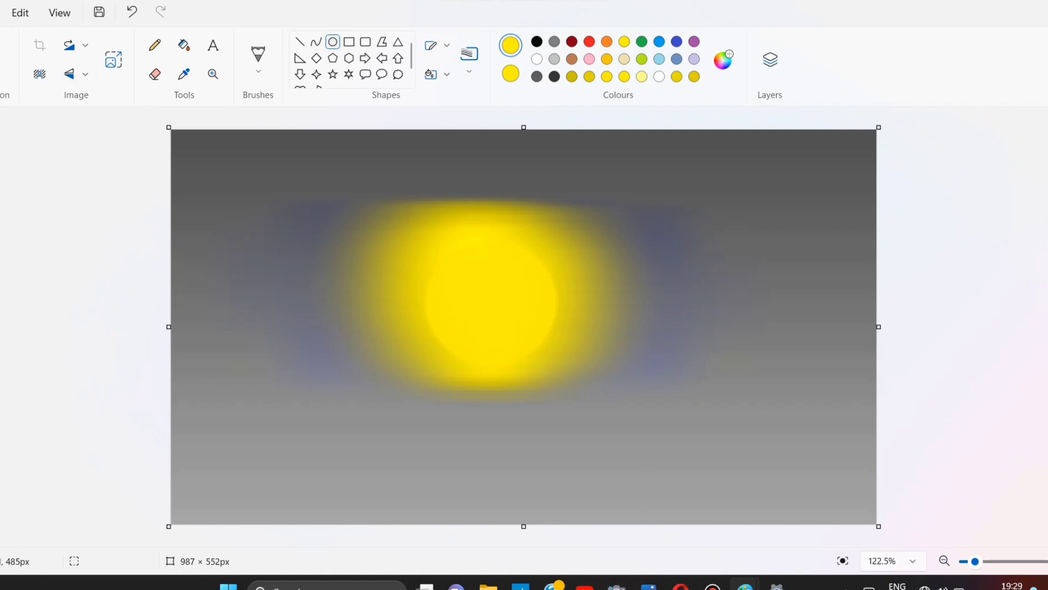
Select and copy the whole 260 × 240 px misty mountains picture, and switch back to the sun painting
{"action": "left_click", "coordinate": [812, 525]}
{"action": "left_click", "coordinate": [9, 55]}
{"action": "left_click", "coordinate": [28, 145]}
{"action": "right_click", "coordinate": [445, 274]}
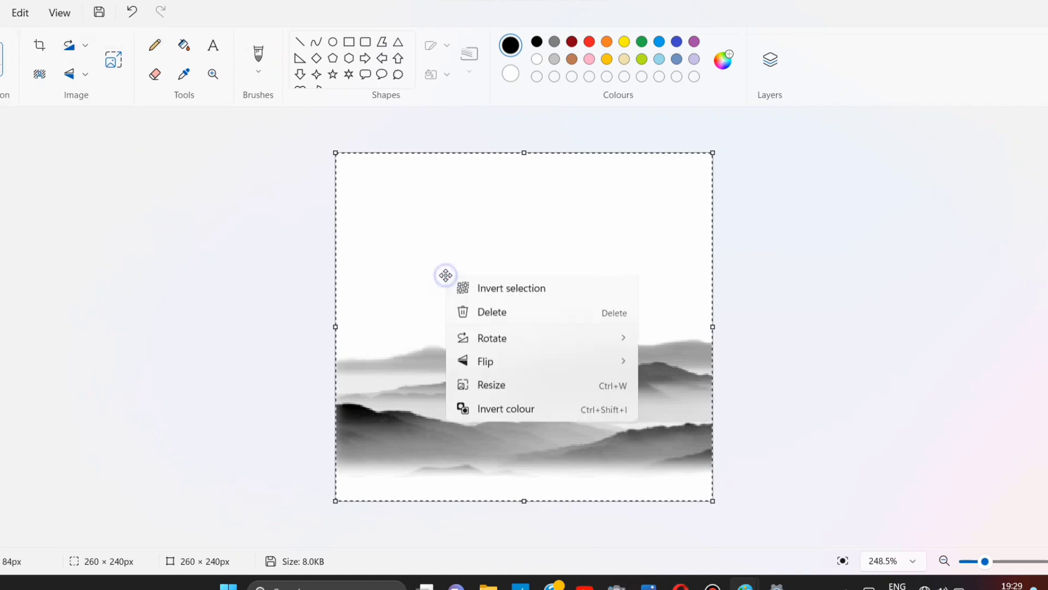
{"action": "left_click", "coordinate": [746, 587]}
{"action": "left_click", "coordinate": [673, 516]}
Paste the mountains, stretch them to about 999 × 451 px across the full canvas width, and place them below the sun
{"action": "right_click", "coordinate": [291, 213]}
{"action": "left_click", "coordinate": [305, 221]}
{"action": "left_click_drag", "start_coordinate": [306, 229], "coordinate": [404, 312]}
{"action": "left_click_drag", "start_coordinate": [456, 384], "coordinate": [877, 535]}
{"action": "left_click_drag", "start_coordinate": [788, 456], "coordinate": [688, 471]}
{"action": "left_click_drag", "start_coordinate": [778, 388], "coordinate": [883, 390]}
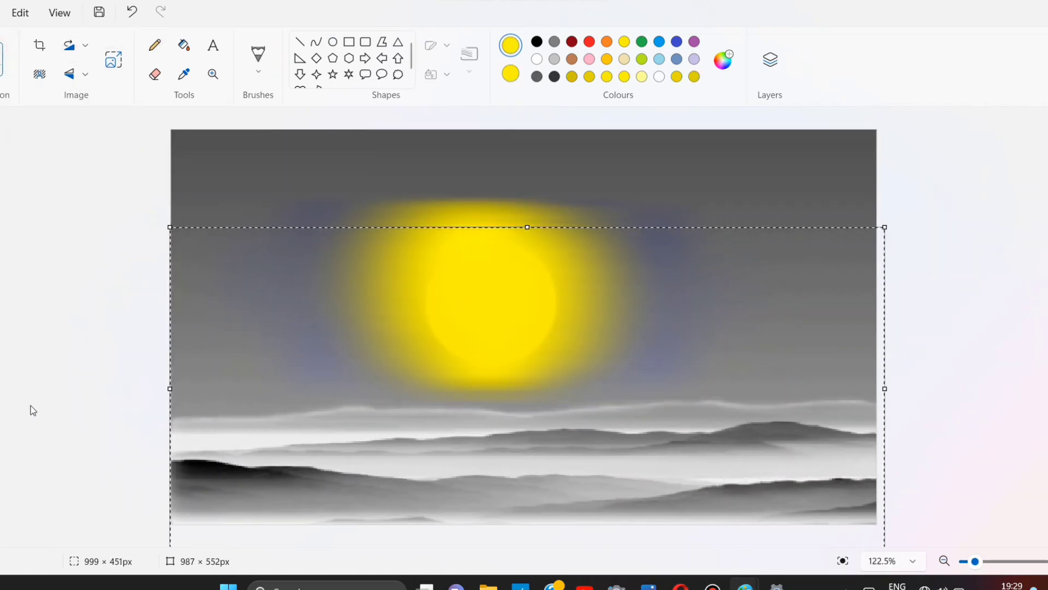
{"action": "left_click", "coordinate": [17, 414]}
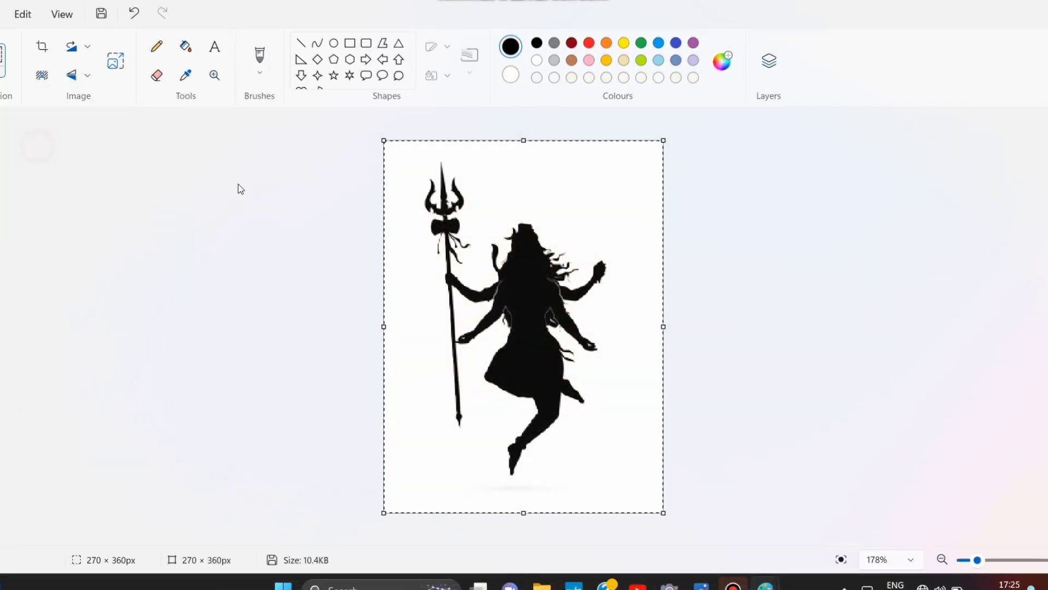
Copy the selected black silhouette of the figure with the trident, and switch back to the sun landscape
{"action": "right_click", "coordinate": [416, 185]}
{"action": "left_click", "coordinate": [437, 222]}
{"action": "mouse_move", "coordinate": [766, 584]}
{"action": "left_click", "coordinate": [682, 519]}
Paste the silhouette and place it in front of the sun, with its foot on the nearest hill
{"action": "right_click", "coordinate": [231, 241]}
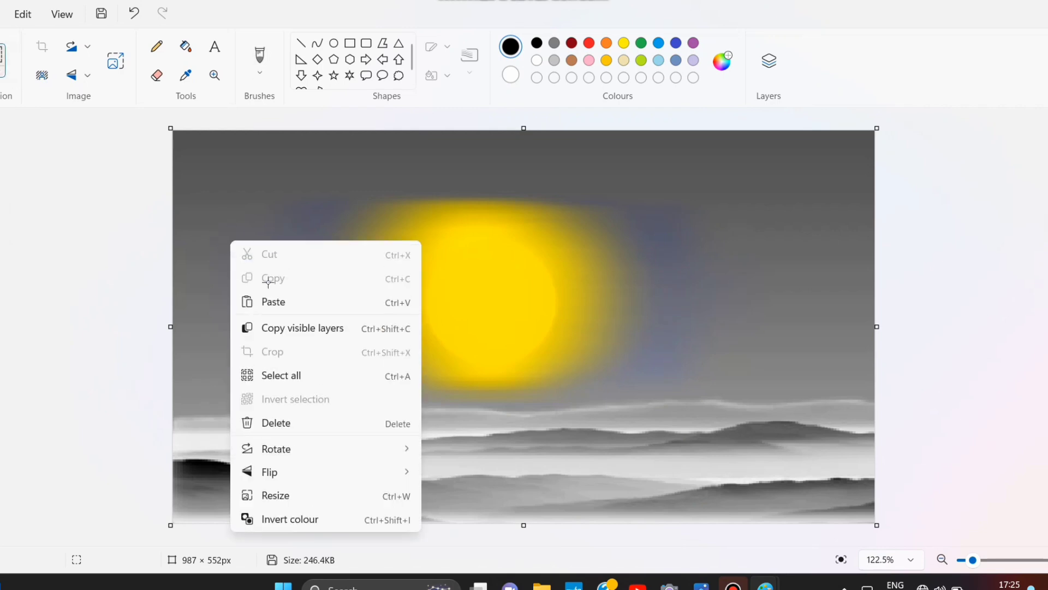
{"action": "left_click", "coordinate": [264, 301]}
{"action": "left_click_drag", "start_coordinate": [268, 297], "coordinate": [497, 383]}
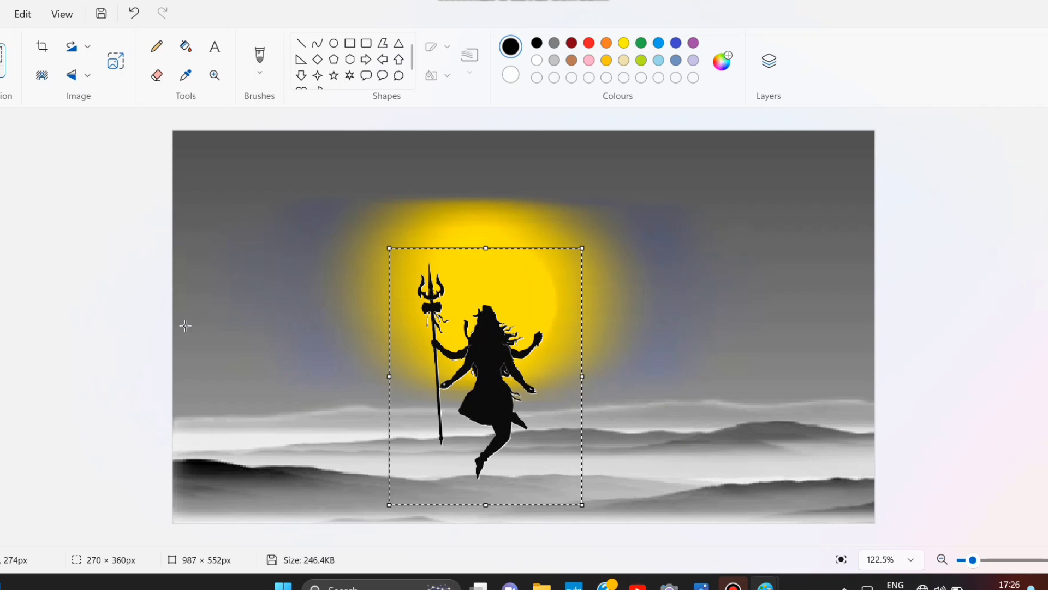
{"action": "left_click", "coordinate": [105, 283]}
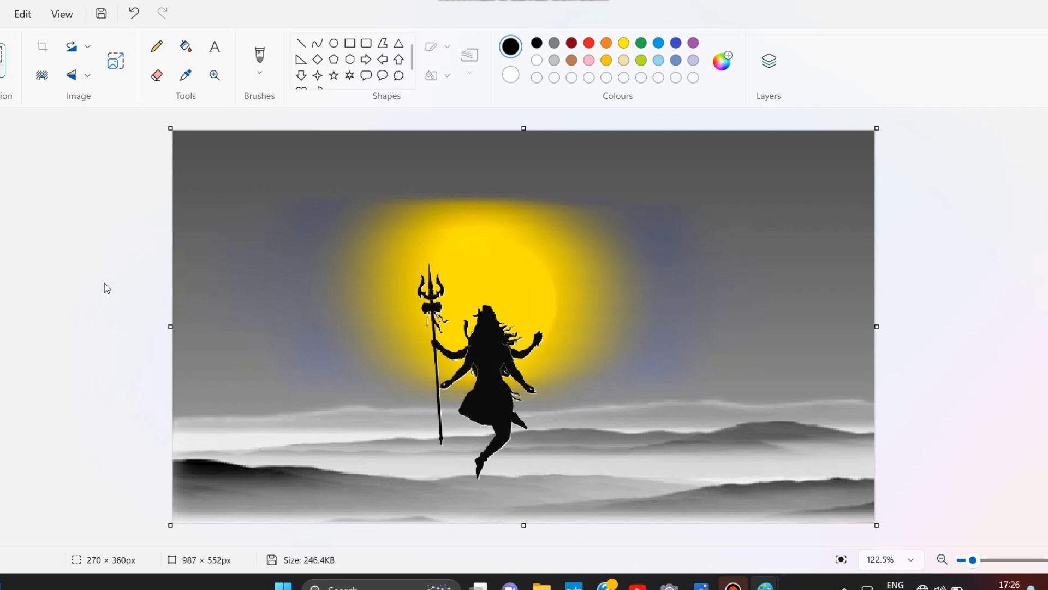
Sample the grey of the nearest hill and brush it over the ridge just below the figure's foot
{"action": "left_click", "coordinate": [186, 74]}
{"action": "left_click", "coordinate": [478, 497]}
{"action": "left_click", "coordinate": [260, 60]}
{"action": "left_click", "coordinate": [322, 330]}
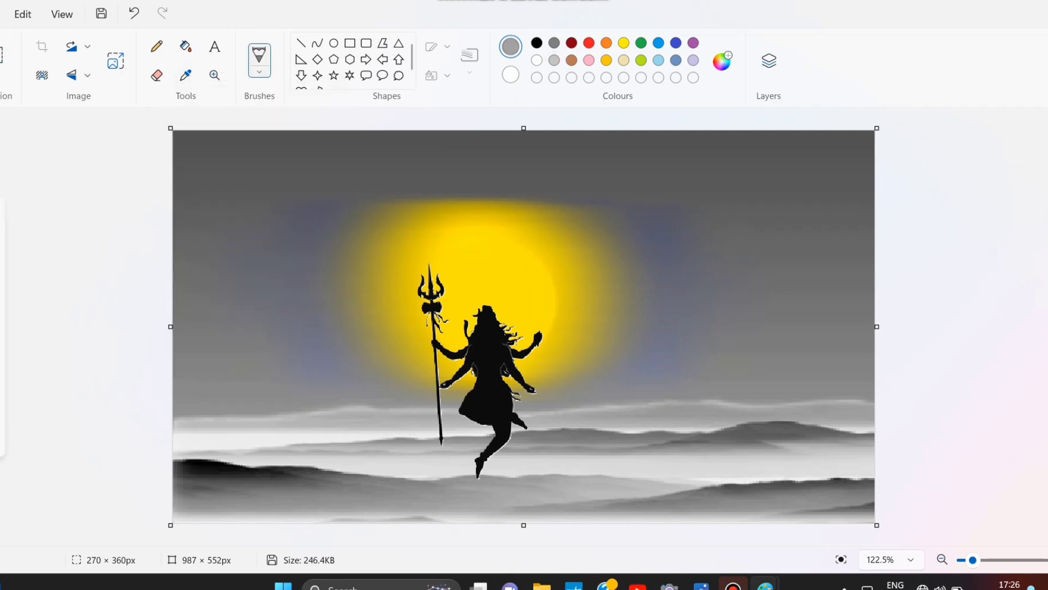
{"action": "scroll", "coordinate": [502, 295], "scroll_direction": "up", "scroll_amount": 3}
{"action": "scroll", "coordinate": [503, 410], "scroll_direction": "down", "scroll_amount": 5}
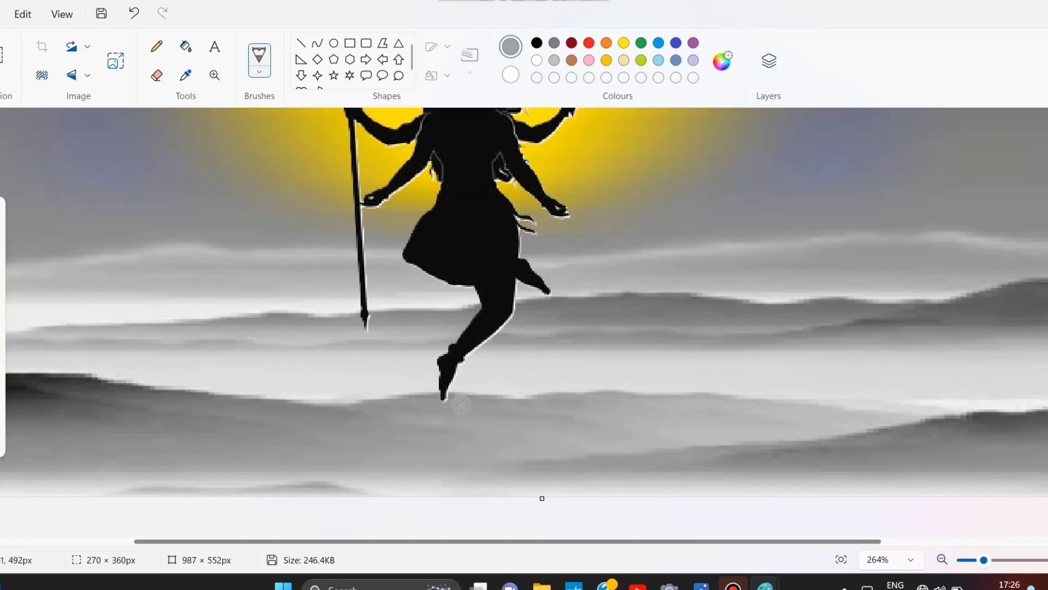
{"action": "left_click_drag", "start_coordinate": [464, 408], "coordinate": [400, 410]}
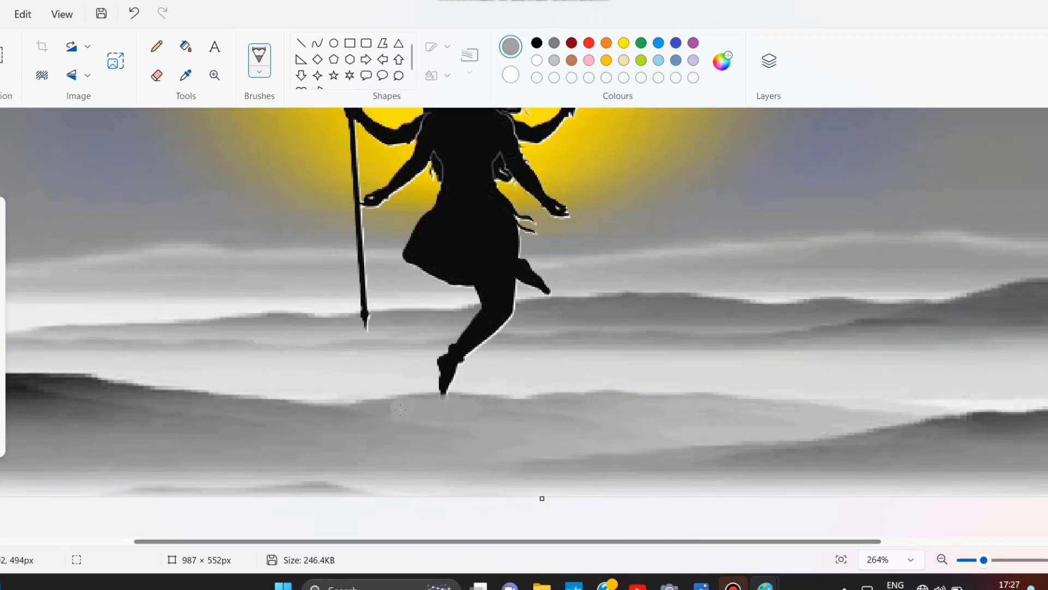
{"action": "scroll", "coordinate": [411, 409], "scroll_direction": "down", "scroll_amount": 3}
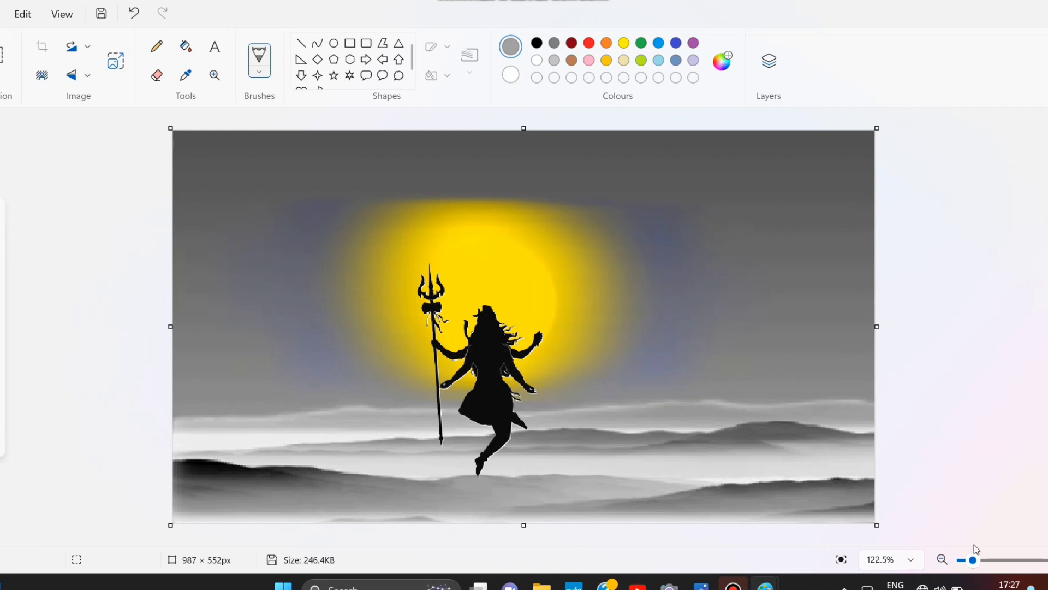
Touch up the hill beside the figure's foot with another short grey brush stroke
{"action": "left_click_drag", "start_coordinate": [973, 560], "coordinate": [982, 560]}
{"action": "scroll", "coordinate": [524, 382], "scroll_direction": "down", "scroll_amount": 5}
{"action": "mouse_move", "coordinate": [384, 420]}
{"action": "left_mouse_down"}
{"action": "mouse_move", "coordinate": [512, 425]}
{"action": "mouse_move", "coordinate": [323, 430]}
{"action": "mouse_move", "coordinate": [384, 427]}
{"action": "left_mouse_up"}
{"action": "left_click", "coordinate": [841, 559]}
Sample the sun's yellow and brush a thin horizontal reflection across the mist behind the trident's tip
{"action": "left_click", "coordinate": [186, 75]}
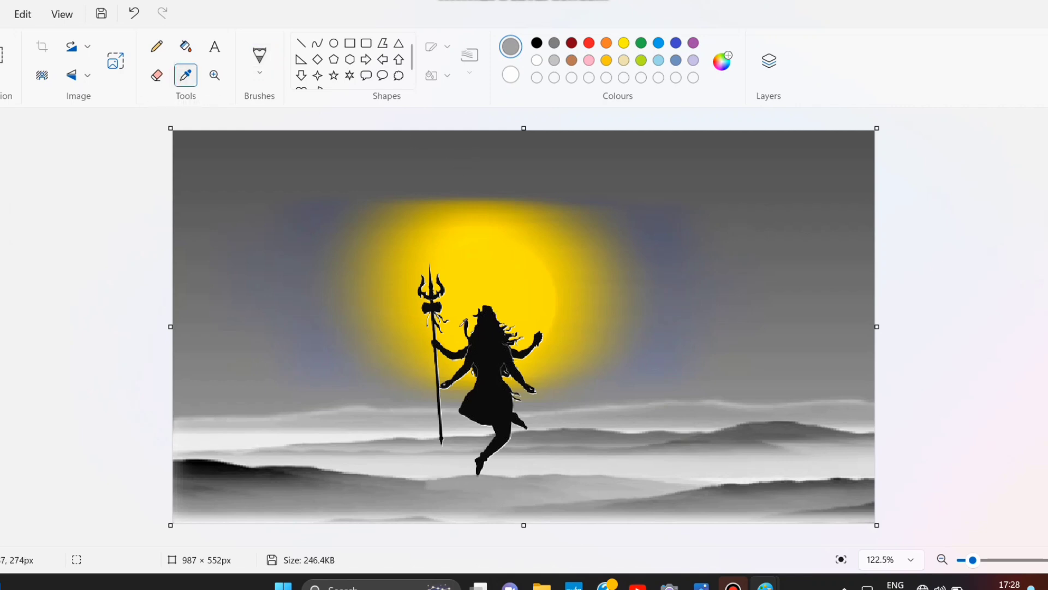
{"action": "left_click", "coordinate": [465, 314]}
{"action": "left_click_drag", "start_coordinate": [976, 559], "coordinate": [982, 559]}
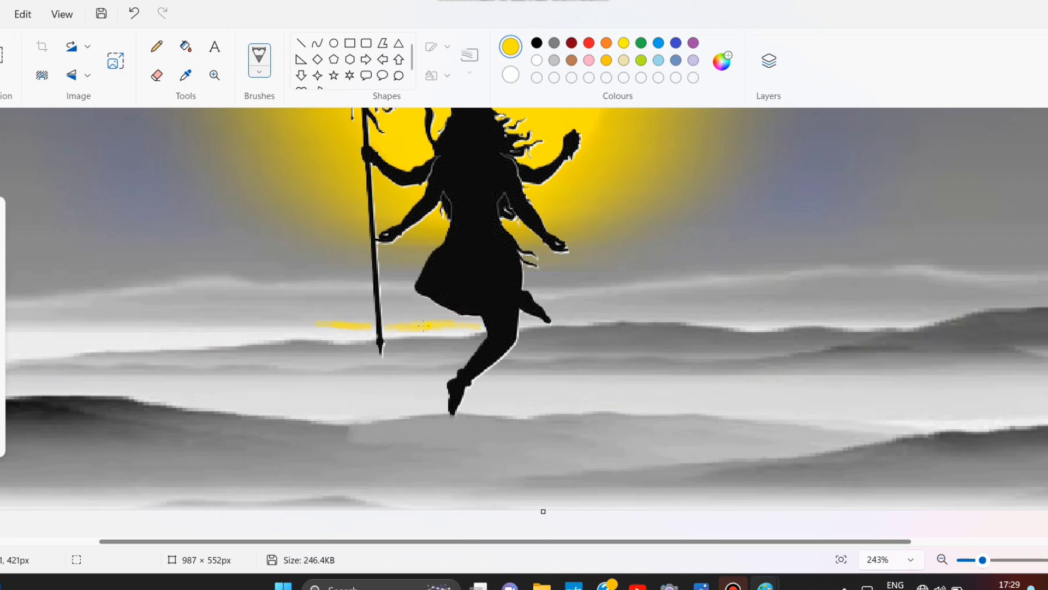
{"action": "left_click_drag", "start_coordinate": [424, 326], "coordinate": [407, 327]}
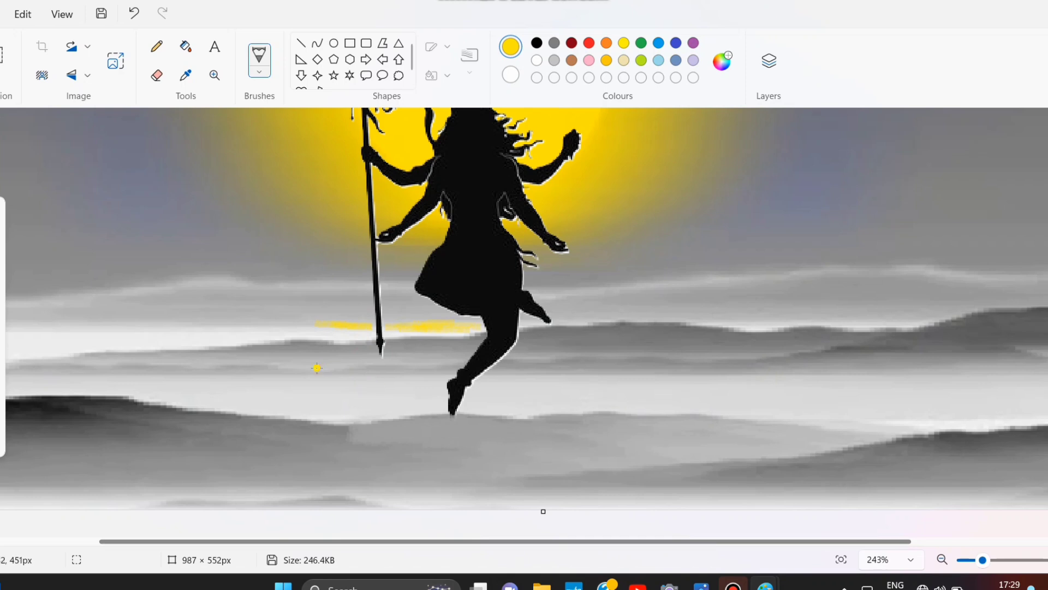
Brush more yellow reflection streaks over the mist on both sides of the leg, covering the area beside it densely
{"action": "mouse_move", "coordinate": [337, 369]}
{"action": "left_mouse_down"}
{"action": "mouse_move", "coordinate": [453, 370]}
{"action": "mouse_move", "coordinate": [284, 372]}
{"action": "left_mouse_up"}
{"action": "mouse_move", "coordinate": [498, 368]}
{"action": "left_mouse_down"}
{"action": "mouse_move", "coordinate": [622, 363]}
{"action": "mouse_move", "coordinate": [496, 367]}
{"action": "mouse_move", "coordinate": [593, 368]}
{"action": "left_mouse_up"}
{"action": "scroll", "coordinate": [676, 282], "scroll_direction": "up", "scroll_amount": 2}
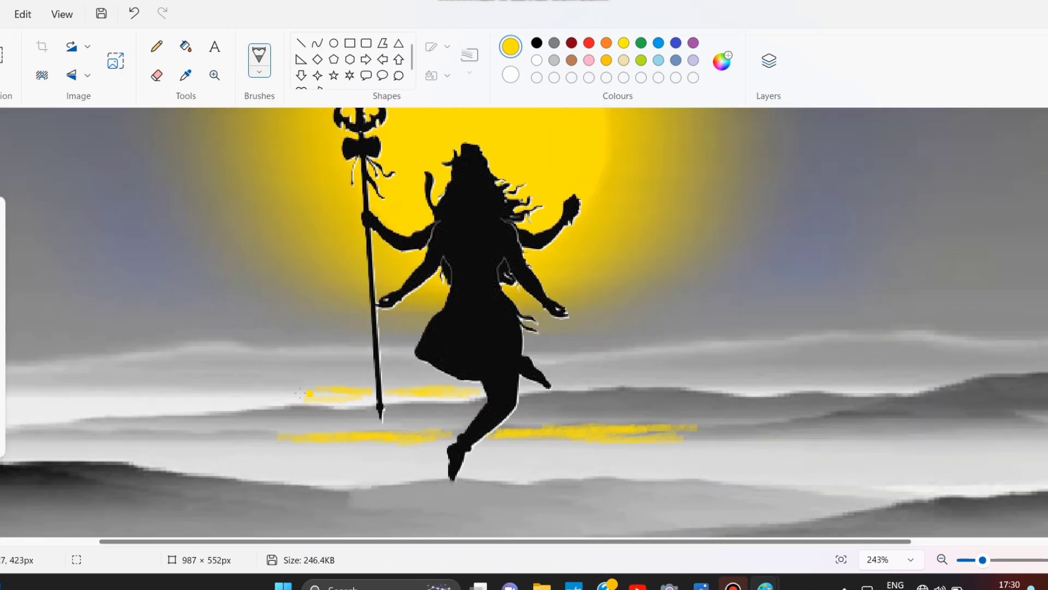
{"action": "mouse_move", "coordinate": [363, 399]}
{"action": "left_mouse_down"}
{"action": "mouse_move", "coordinate": [298, 395]}
{"action": "mouse_move", "coordinate": [361, 406]}
{"action": "mouse_move", "coordinate": [333, 407]}
{"action": "mouse_move", "coordinate": [440, 399]}
{"action": "mouse_move", "coordinate": [405, 410]}
{"action": "left_mouse_up"}
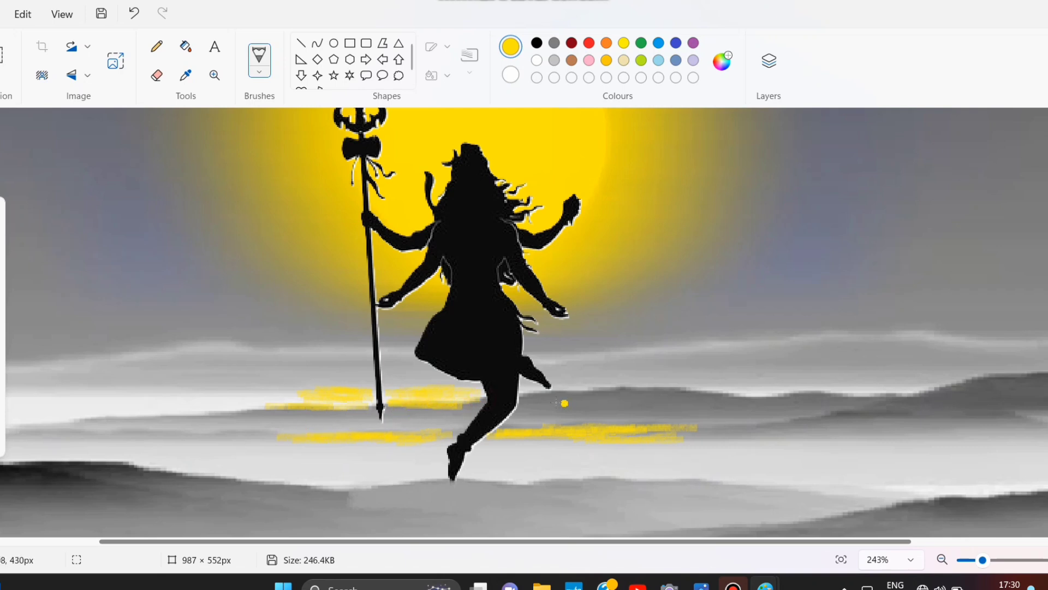
{"action": "mouse_move", "coordinate": [564, 403]}
{"action": "left_mouse_down"}
{"action": "mouse_move", "coordinate": [607, 402]}
{"action": "mouse_move", "coordinate": [521, 397]}
{"action": "mouse_move", "coordinate": [602, 392]}
{"action": "mouse_move", "coordinate": [522, 405]}
{"action": "mouse_move", "coordinate": [569, 414]}
{"action": "mouse_move", "coordinate": [546, 406]}
{"action": "mouse_move", "coordinate": [660, 399]}
{"action": "mouse_move", "coordinate": [580, 392]}
{"action": "mouse_move", "coordinate": [563, 401]}
{"action": "mouse_move", "coordinate": [674, 416]}
{"action": "mouse_move", "coordinate": [558, 423]}
{"action": "mouse_move", "coordinate": [626, 423]}
{"action": "mouse_move", "coordinate": [578, 416]}
{"action": "mouse_move", "coordinate": [612, 415]}
{"action": "mouse_move", "coordinate": [614, 429]}
{"action": "mouse_move", "coordinate": [662, 421]}
{"action": "mouse_move", "coordinate": [581, 400]}
{"action": "mouse_move", "coordinate": [677, 399]}
{"action": "mouse_move", "coordinate": [570, 432]}
{"action": "left_mouse_up"}
{"action": "scroll", "coordinate": [707, 367], "scroll_direction": "up", "scroll_amount": 3}
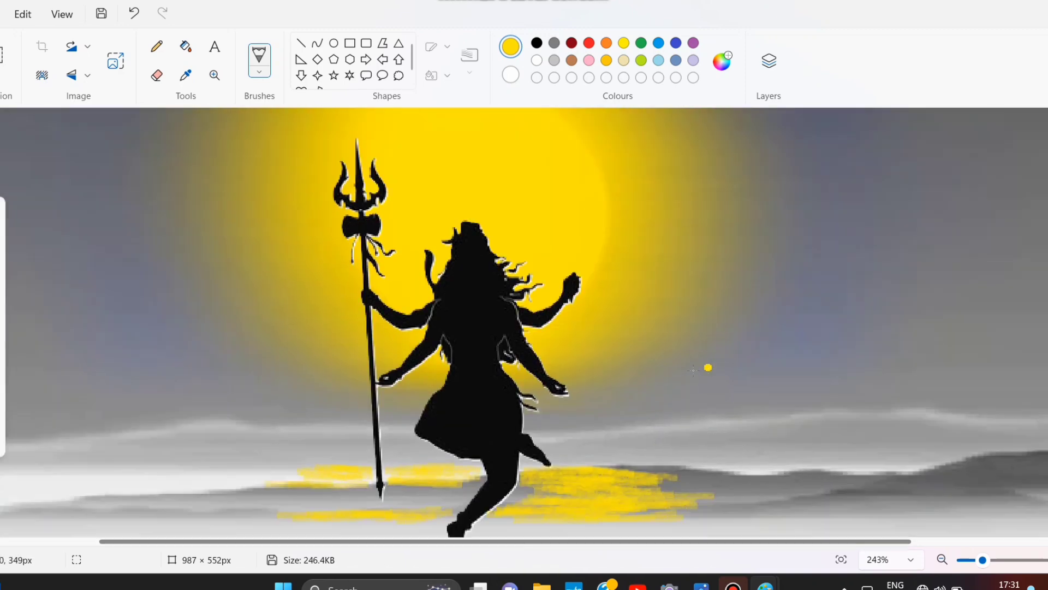
Brush dense yellow reflections over the mist around the trident's tip and extend the outer edge of the patch beside the leg
{"action": "mouse_move", "coordinate": [376, 491]}
{"action": "left_mouse_down"}
{"action": "mouse_move", "coordinate": [247, 486]}
{"action": "mouse_move", "coordinate": [420, 491]}
{"action": "mouse_move", "coordinate": [230, 501]}
{"action": "mouse_move", "coordinate": [460, 476]}
{"action": "left_mouse_up"}
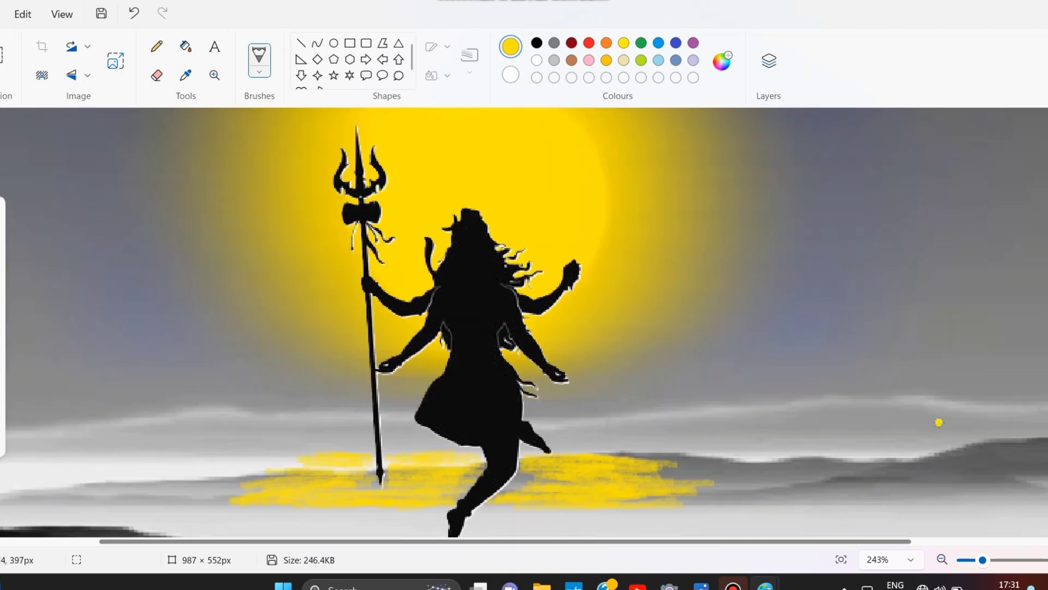
{"action": "left_click_drag", "start_coordinate": [675, 449], "coordinate": [718, 473]}
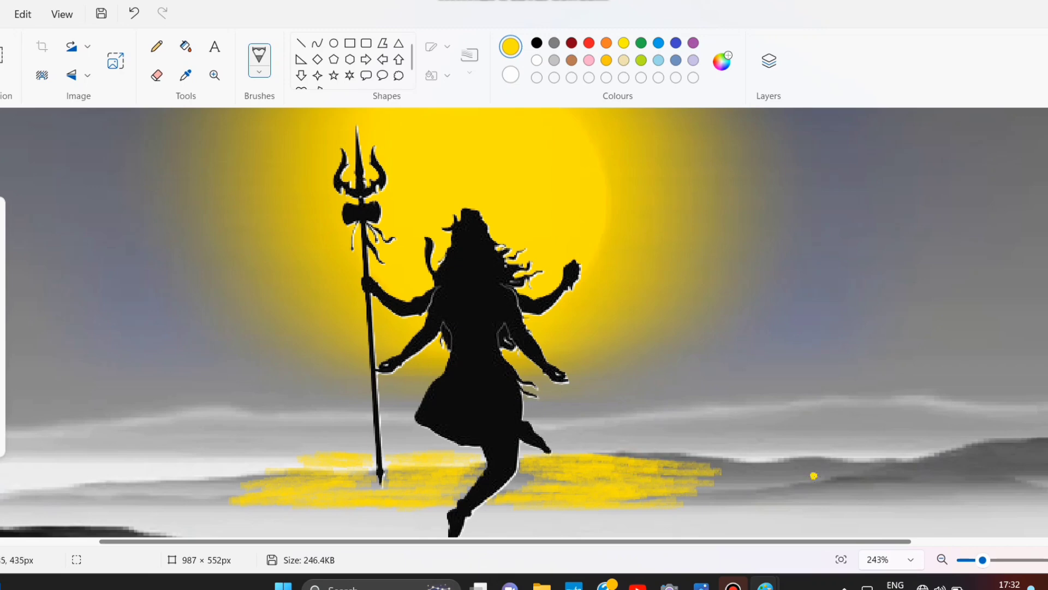
Brush yellow reflection streaks along the ridge below the figure's foot and in two stretches along the canvas's lower edge
{"action": "scroll", "coordinate": [517, 446], "scroll_direction": "down", "scroll_amount": 3}
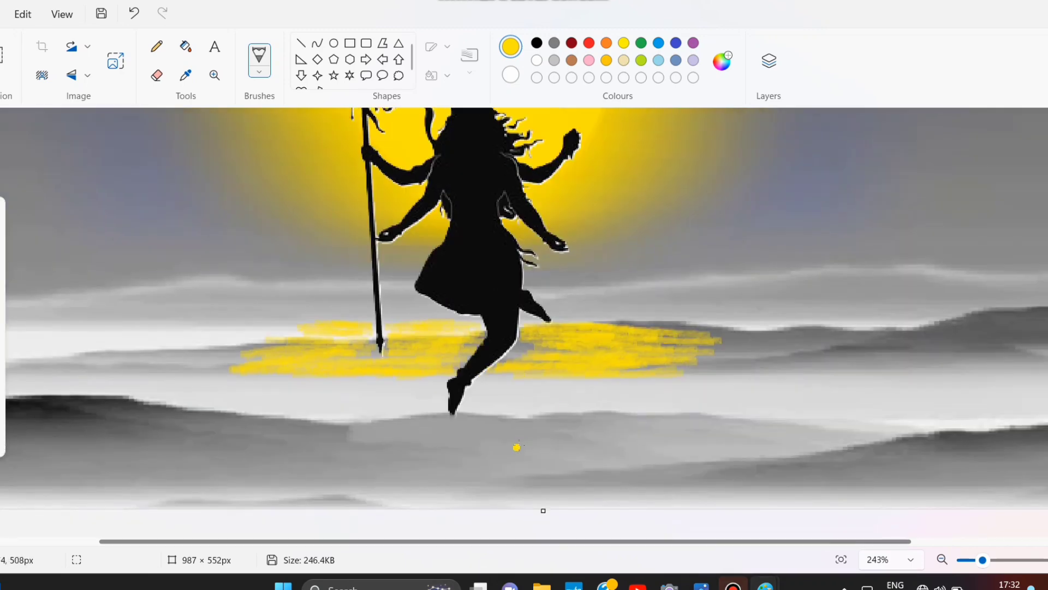
{"action": "mouse_move", "coordinate": [235, 424]}
{"action": "left_mouse_down"}
{"action": "mouse_move", "coordinate": [324, 433]}
{"action": "mouse_move", "coordinate": [345, 423]}
{"action": "mouse_move", "coordinate": [297, 433]}
{"action": "mouse_move", "coordinate": [514, 428]}
{"action": "mouse_move", "coordinate": [389, 424]}
{"action": "mouse_move", "coordinate": [380, 436]}
{"action": "mouse_move", "coordinate": [454, 422]}
{"action": "mouse_move", "coordinate": [583, 429]}
{"action": "mouse_move", "coordinate": [538, 418]}
{"action": "mouse_move", "coordinate": [719, 434]}
{"action": "left_mouse_up"}
{"action": "scroll", "coordinate": [460, 430], "scroll_direction": "down", "scroll_amount": 1}
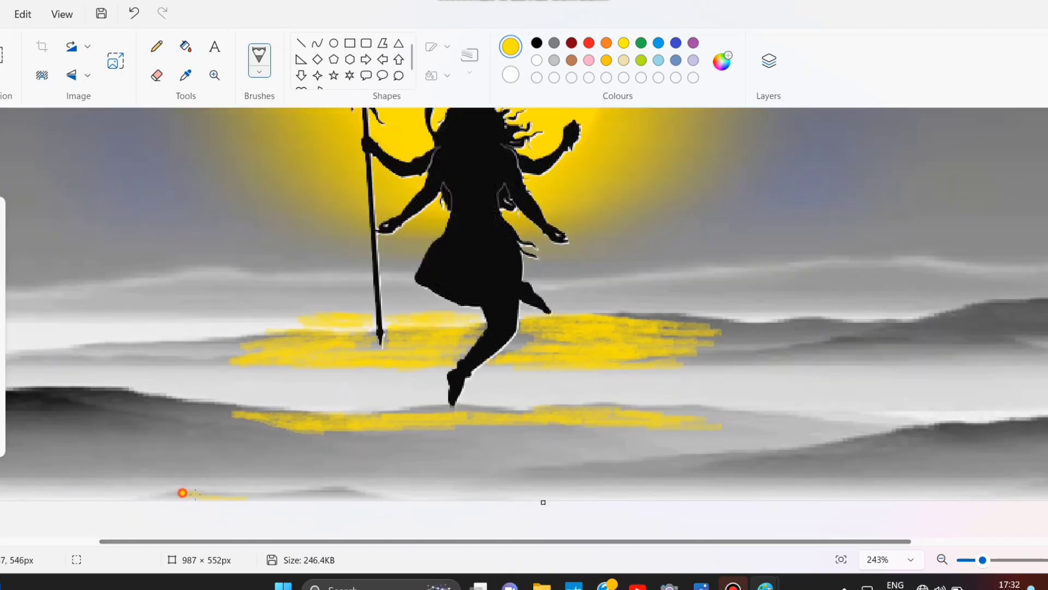
{"action": "left_click_drag", "start_coordinate": [183, 493], "coordinate": [393, 495]}
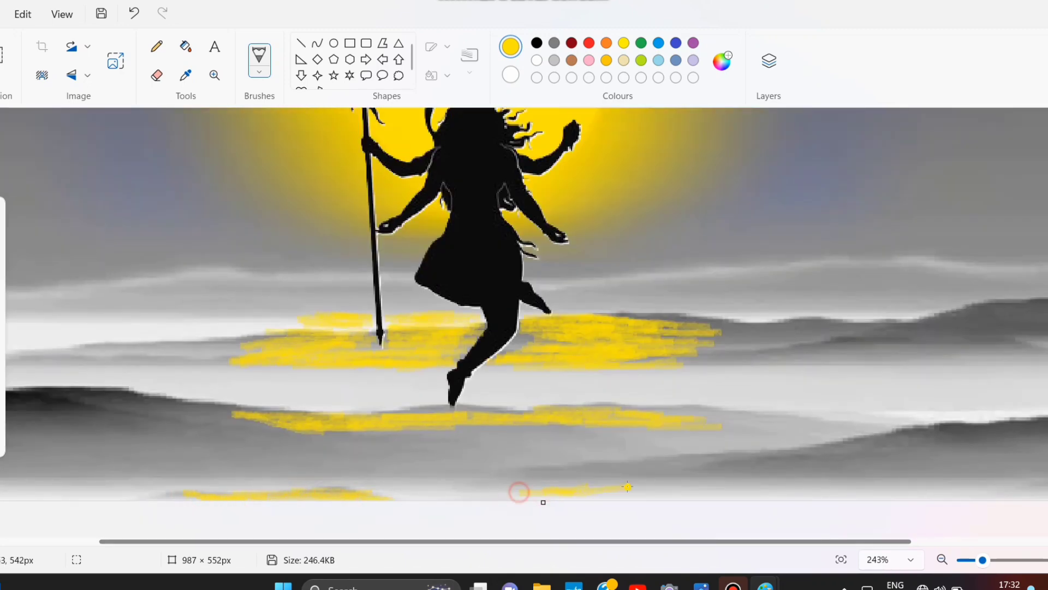
{"action": "left_click_drag", "start_coordinate": [519, 493], "coordinate": [811, 483]}
Sample light and dark greys from the misty hills and brush them over the upper yellow reflection on both sides of the figure
{"action": "left_click", "coordinate": [186, 75]}
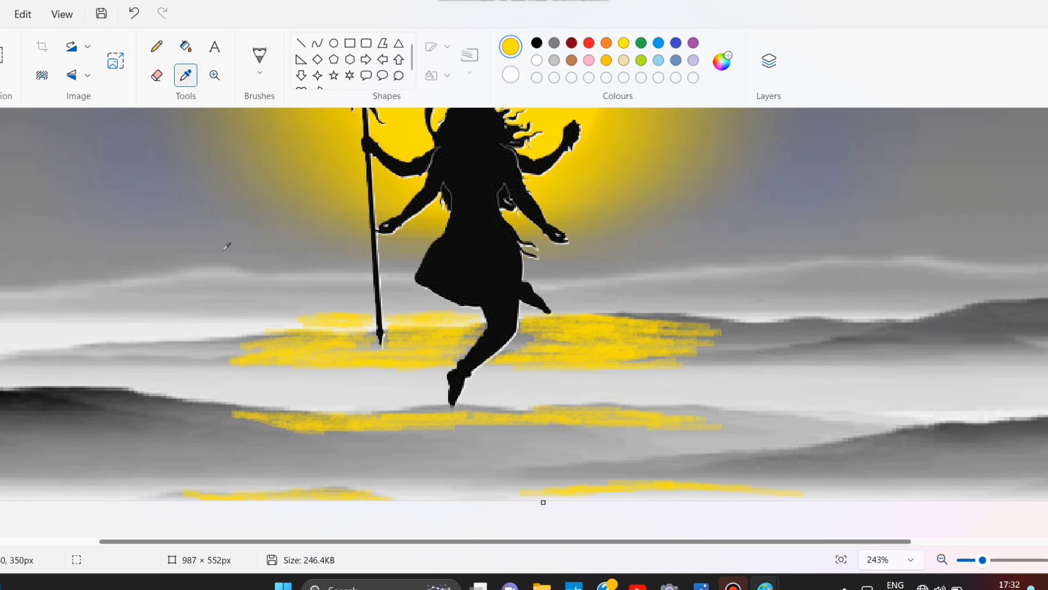
{"action": "left_click", "coordinate": [277, 328]}
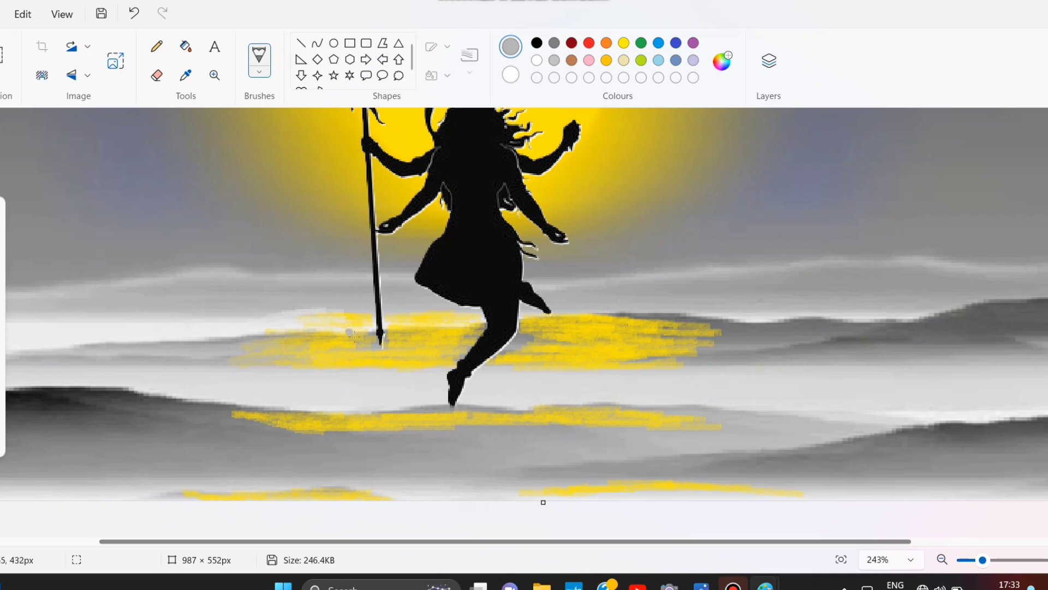
{"action": "left_click", "coordinate": [186, 78]}
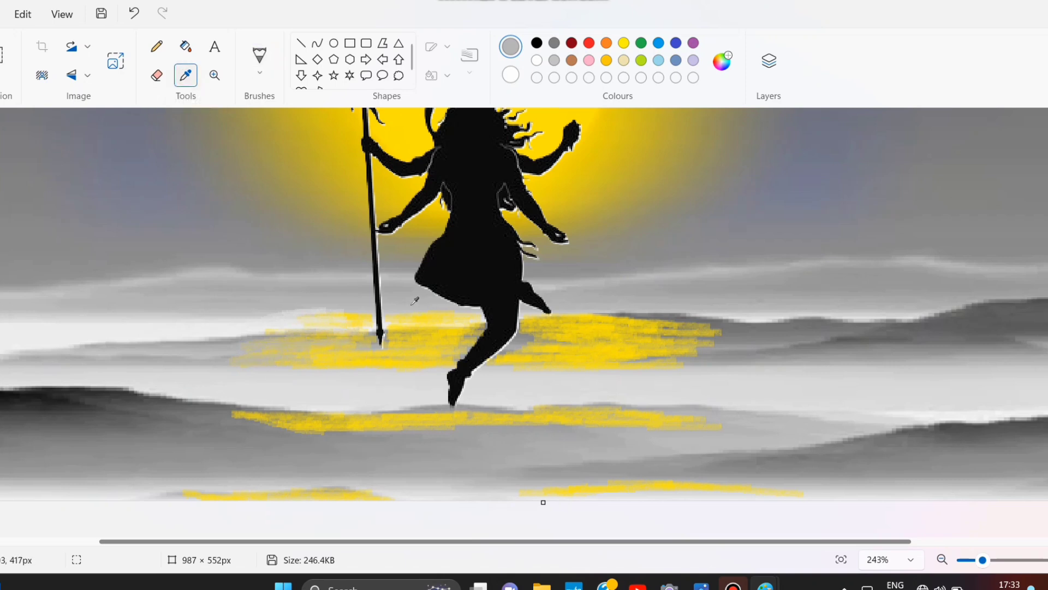
{"action": "left_click", "coordinate": [643, 327]}
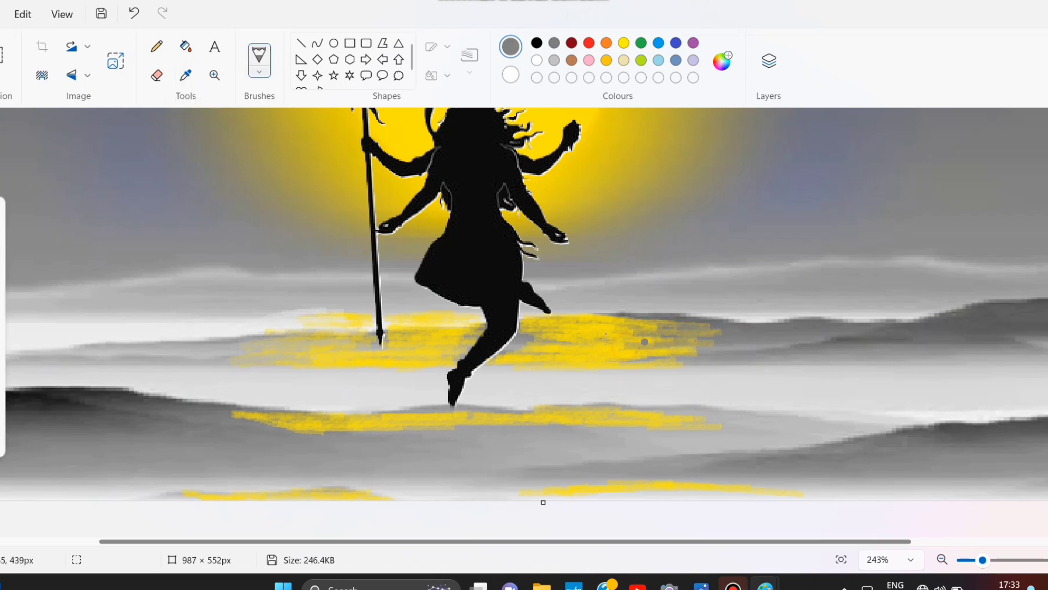
{"action": "mouse_move", "coordinate": [609, 360]}
{"action": "left_mouse_down"}
{"action": "mouse_move", "coordinate": [641, 355]}
{"action": "mouse_move", "coordinate": [510, 363]}
{"action": "mouse_move", "coordinate": [612, 366]}
{"action": "mouse_move", "coordinate": [594, 359]}
{"action": "mouse_move", "coordinate": [689, 352]}
{"action": "left_mouse_up"}
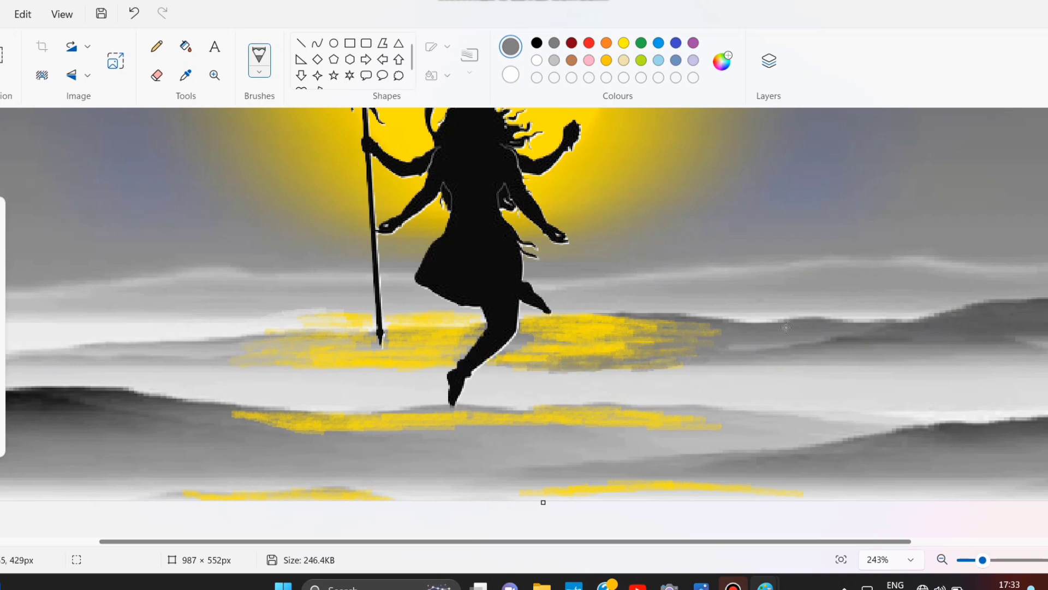
{"action": "mouse_move", "coordinate": [577, 338]}
{"action": "left_mouse_down"}
{"action": "mouse_move", "coordinate": [510, 348]}
{"action": "mouse_move", "coordinate": [662, 340]}
{"action": "mouse_move", "coordinate": [657, 331]}
{"action": "left_mouse_up"}
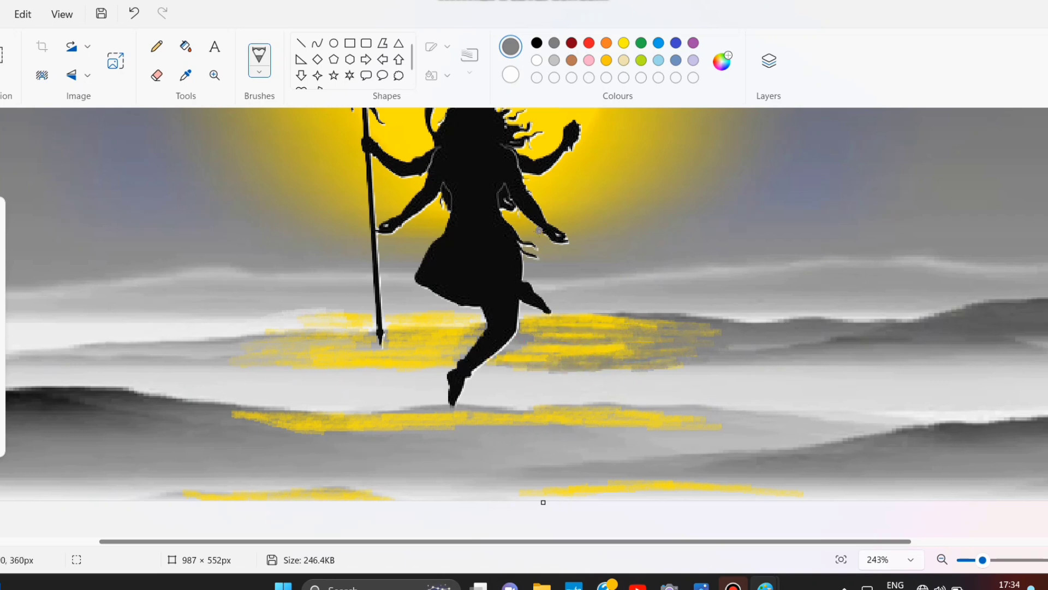
Soften the ends of the ridge reflection and the lowest yellow streaks with brush strokes in greys sampled from their surroundings
{"action": "left_click", "coordinate": [186, 76]}
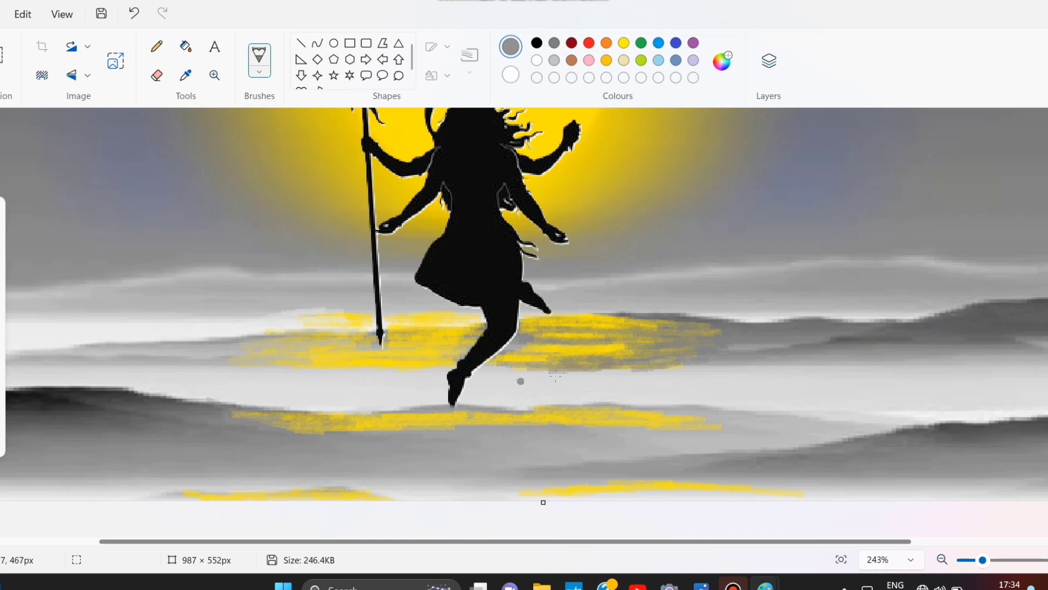
{"action": "left_click", "coordinate": [747, 433]}
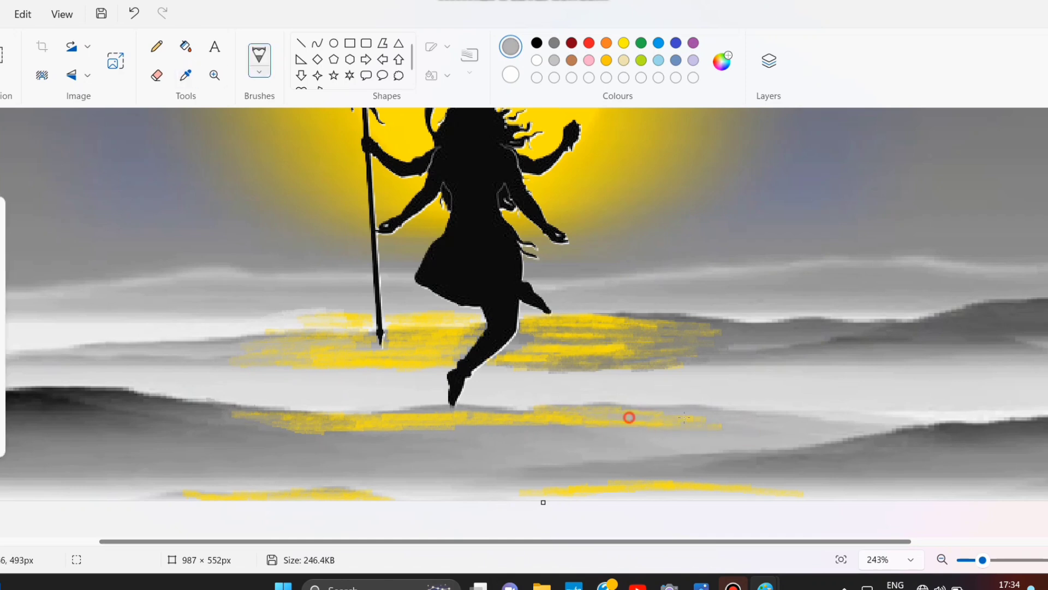
{"action": "left_click", "coordinate": [185, 76]}
{"action": "left_click", "coordinate": [167, 495]}
{"action": "left_click_drag", "start_coordinate": [173, 494], "coordinate": [248, 491]}
{"action": "left_click", "coordinate": [186, 75]}
{"action": "left_click", "coordinate": [830, 489]}
{"action": "left_click_drag", "start_coordinate": [821, 495], "coordinate": [773, 491]}
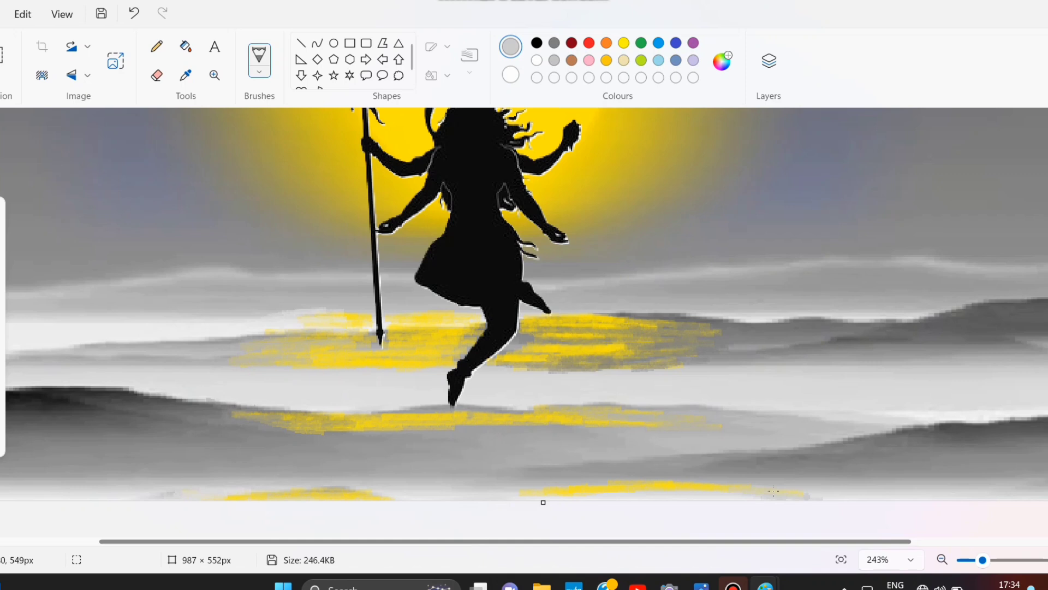
{"action": "left_click", "coordinate": [840, 558]}
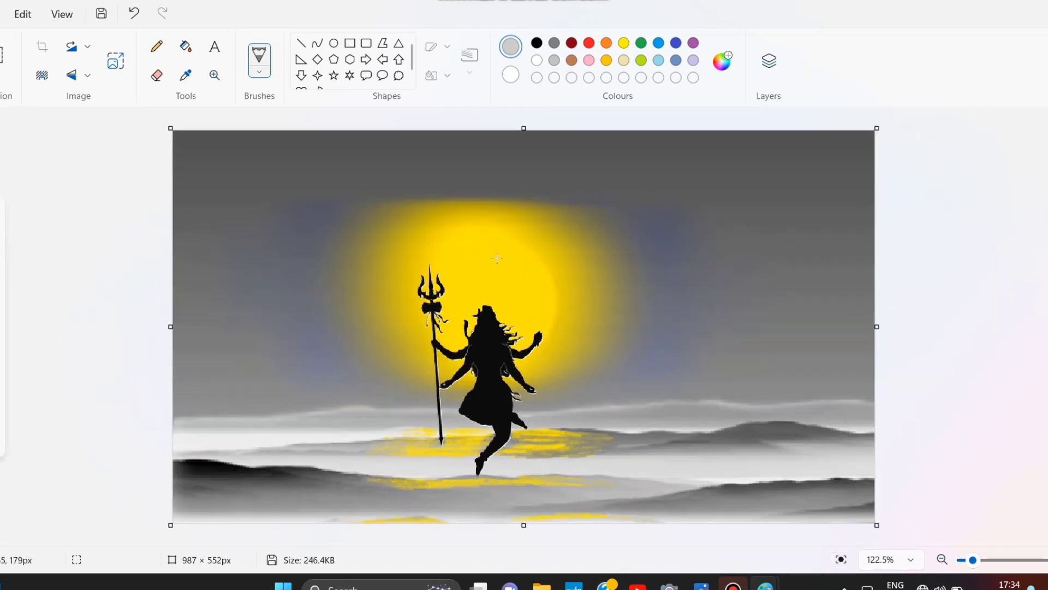
{"action": "left_click", "coordinate": [185, 75]}
{"action": "left_click", "coordinate": [434, 425]}
{"action": "left_click", "coordinate": [133, 15]}
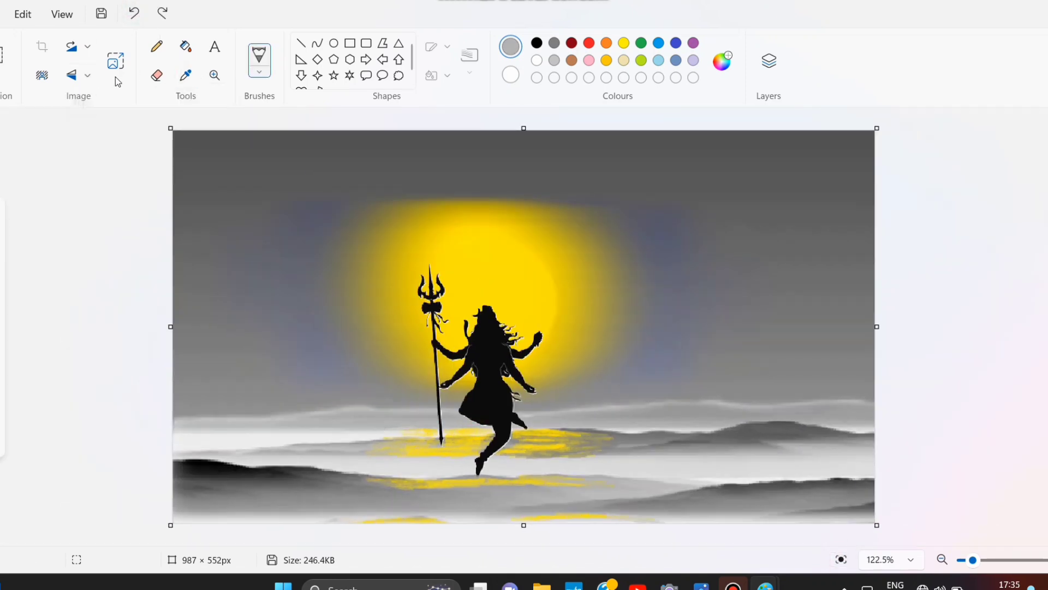